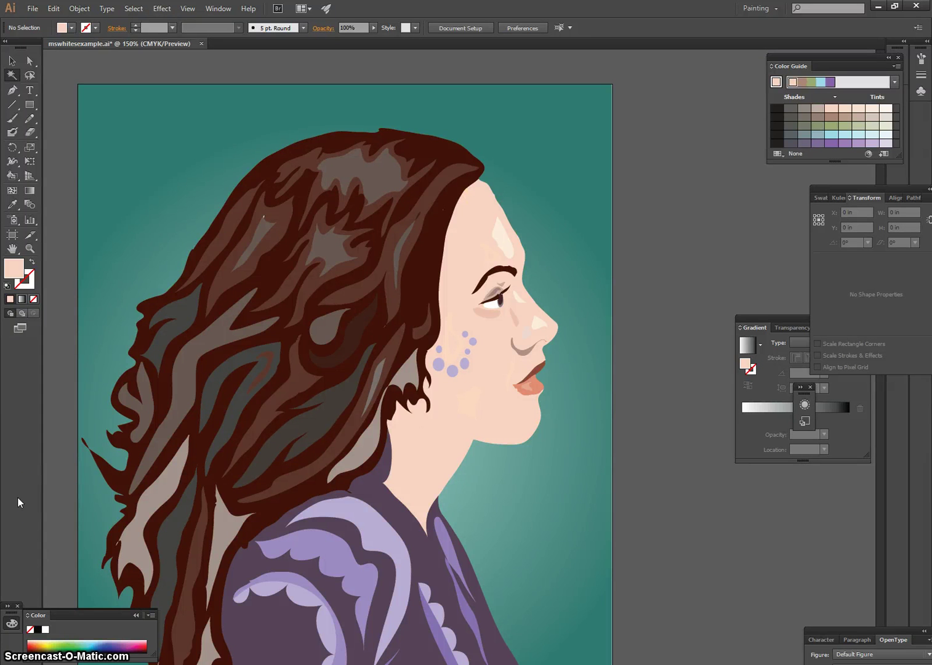
Choose the Live Paint Bucket tool and bring up the Opacity control in the Control bar.
click(17, 498)
click(14, 175)
click(374, 28)
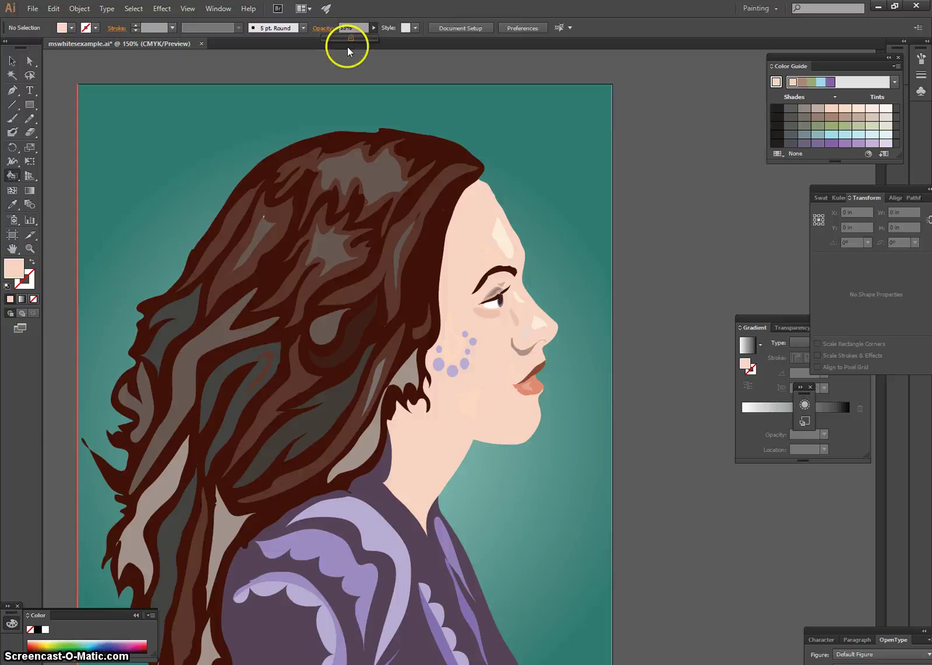
Lower the live-paint opacity to 53% and apply it to the face regions.
mouse_move(457, 215)
mouse_down()
mouse_move(448, 246)
mouse_move(453, 292)
mouse_up()
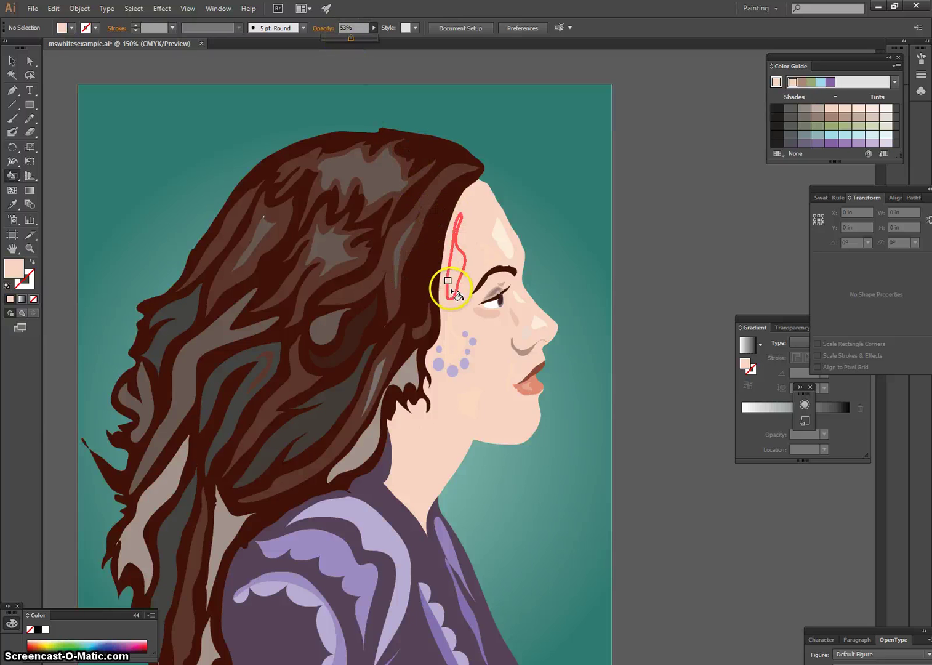
mouse_move(479, 246)
mouse_down()
mouse_move(461, 229)
mouse_move(468, 209)
mouse_up()
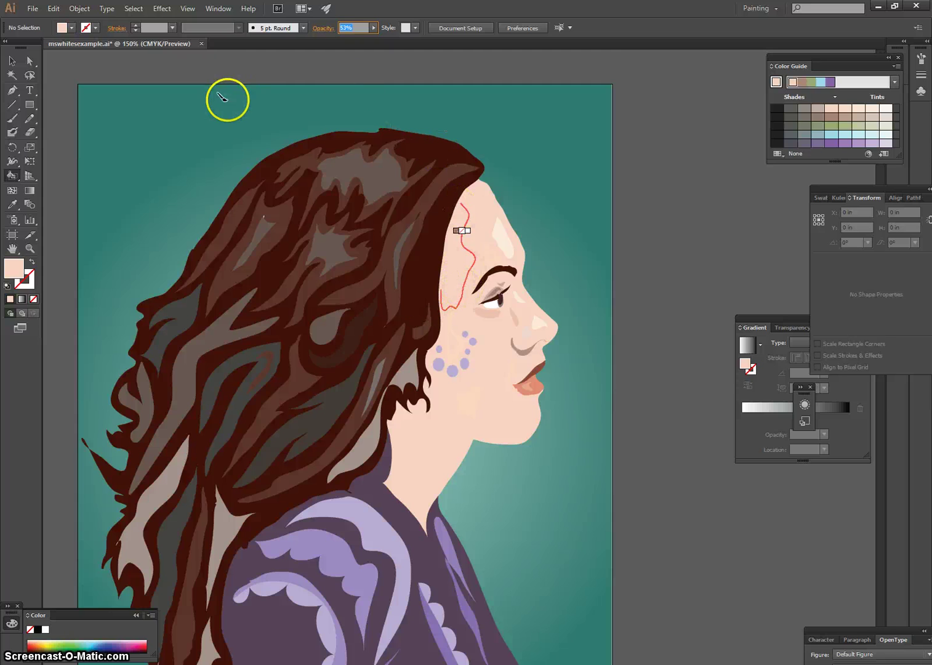
click(65, 147)
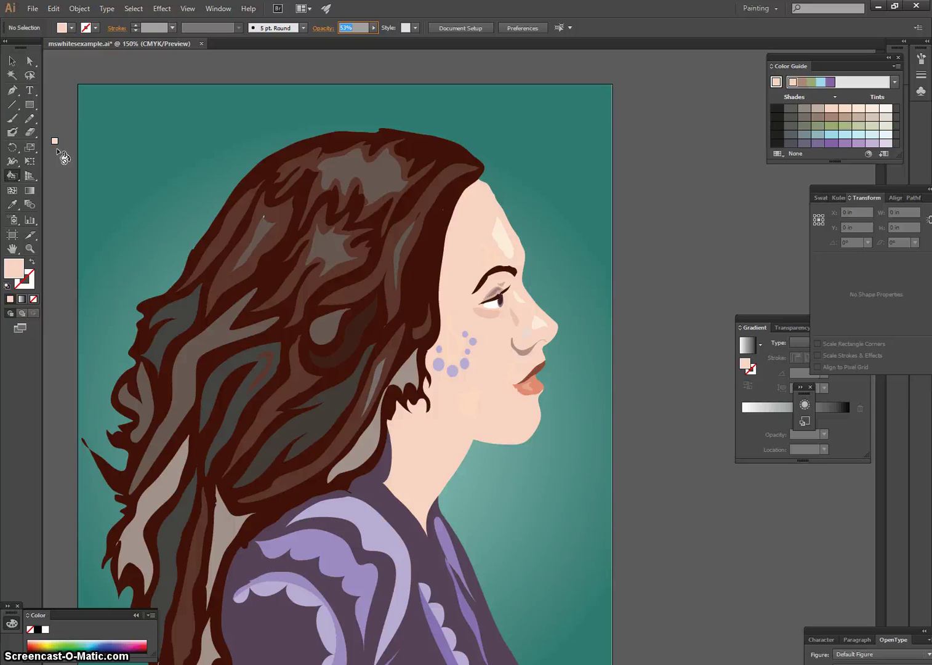
scroll(64, 157, down, 2)
drag(65, 155, 117, 227)
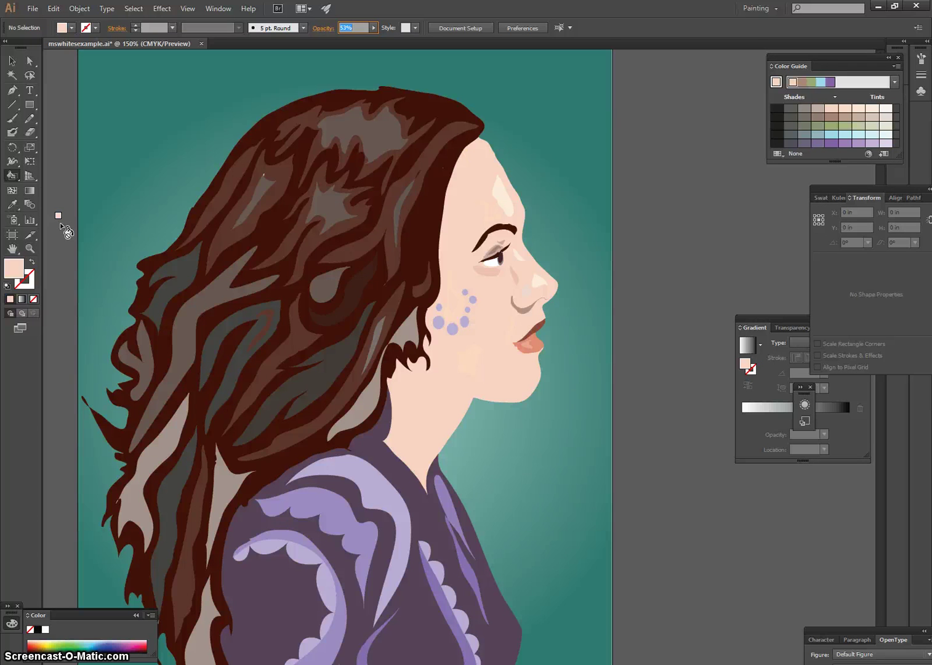
Select the whole live-paint portrait with the Magic Wand by clicking the hair.
click(11, 75)
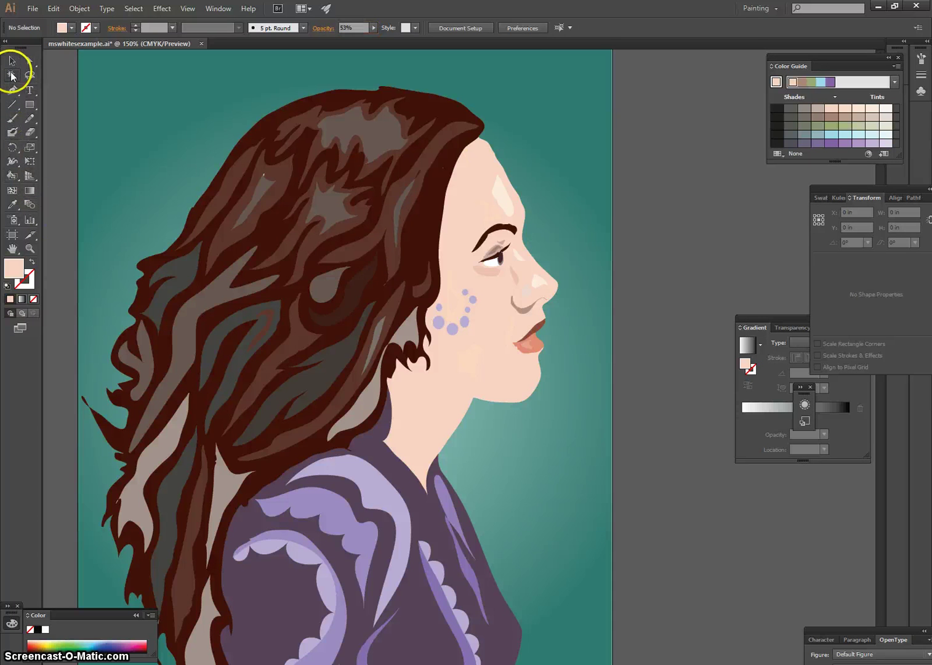
click(369, 235)
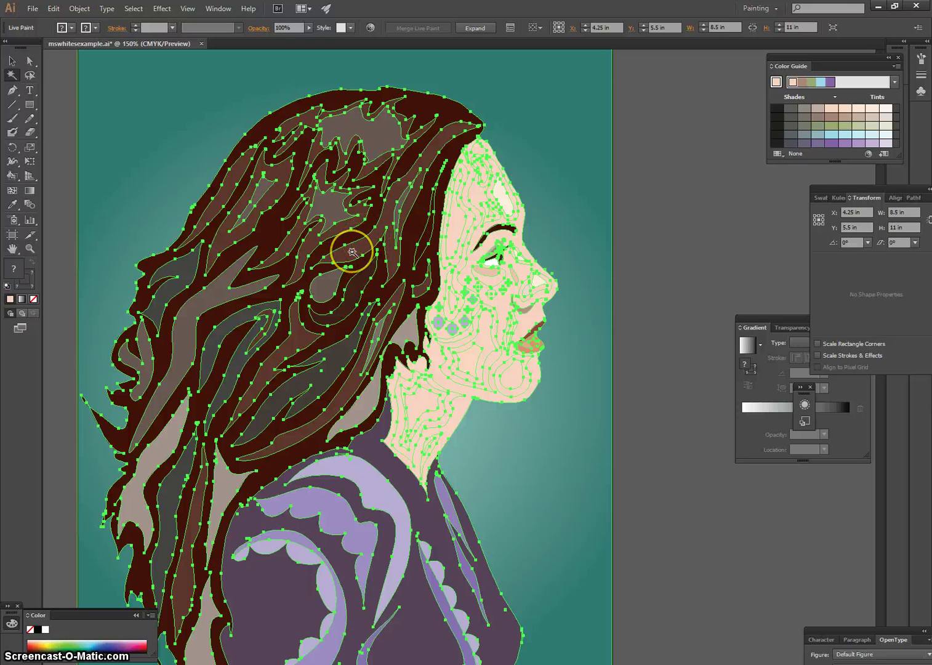
scroll(362, 258, up, 2)
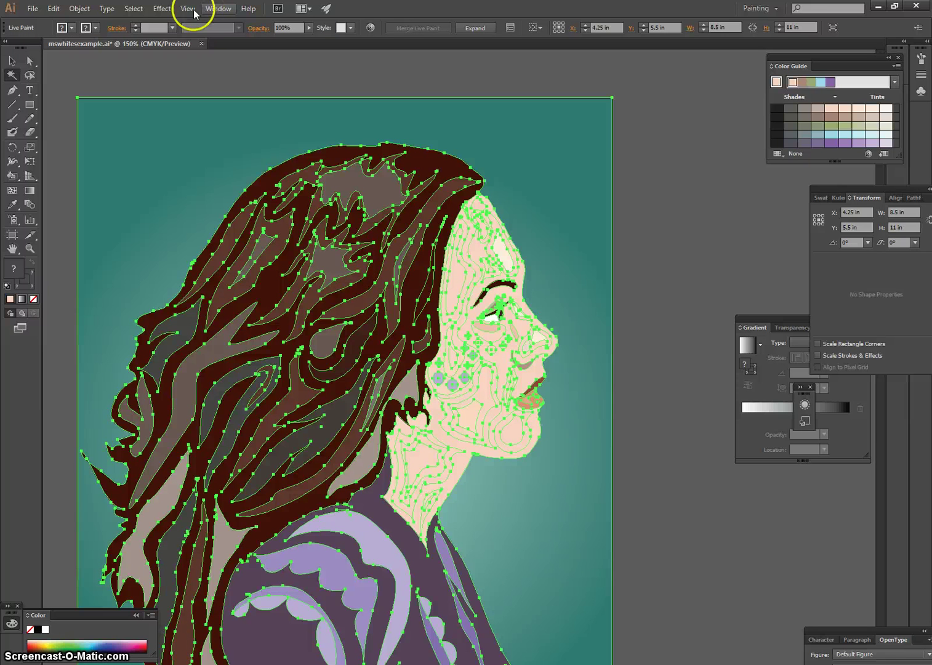
Expand the portrait with Object, Fill and Stroke checked, then deselect it.
click(80, 8)
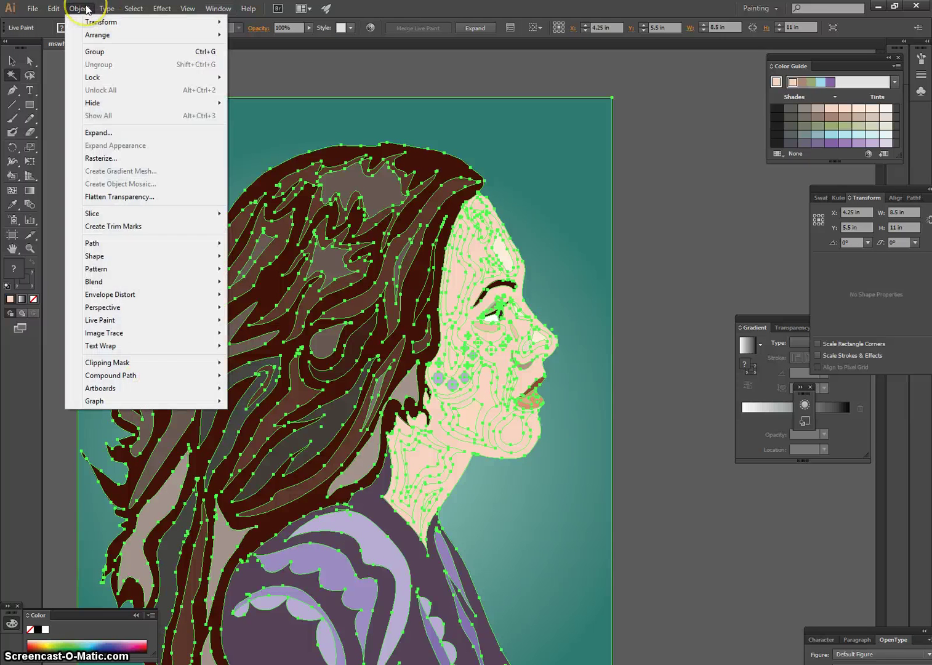
click(107, 133)
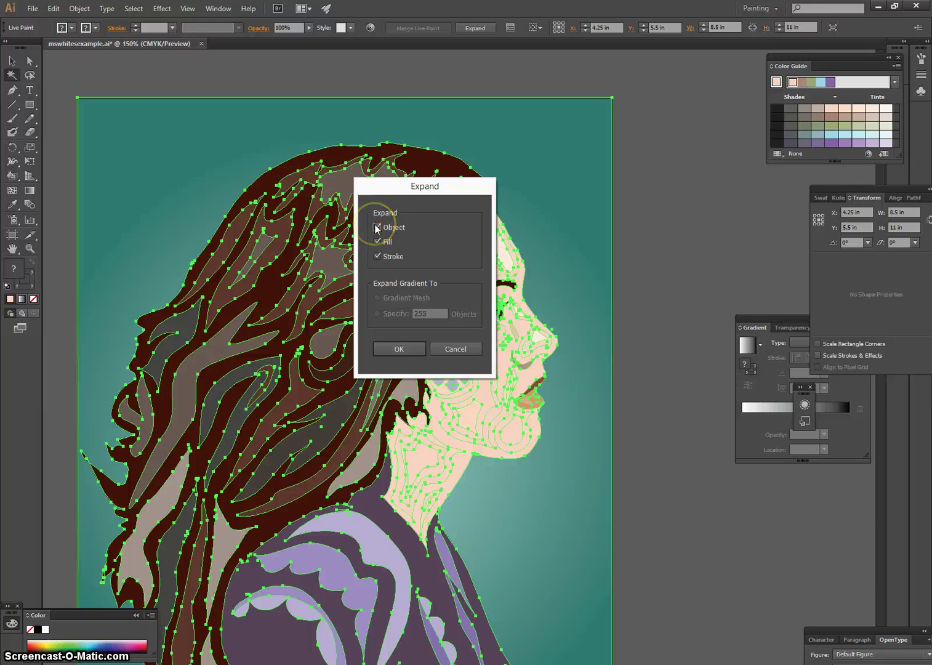
click(378, 255)
click(399, 349)
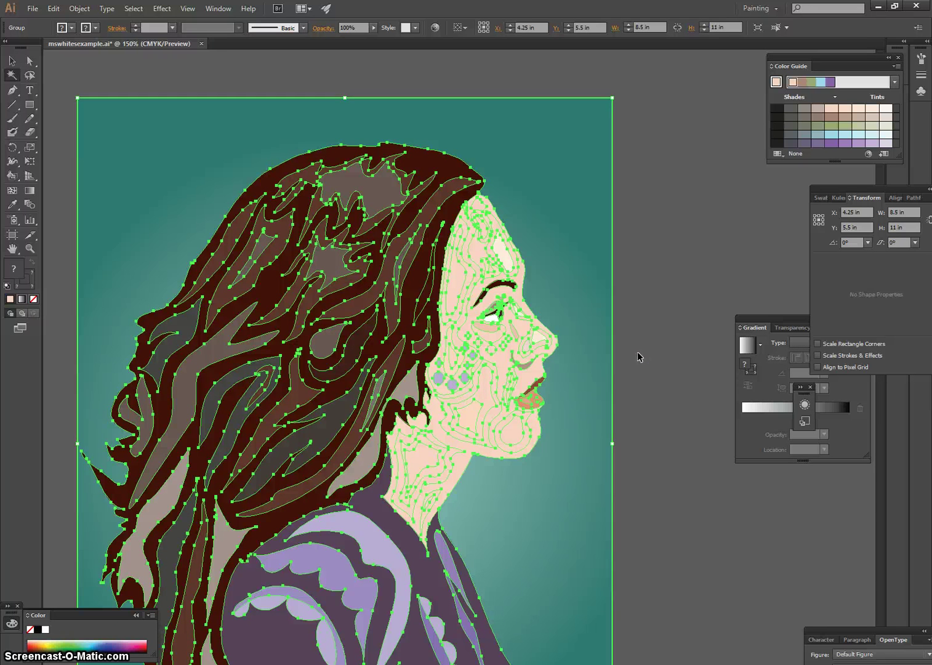
click(638, 351)
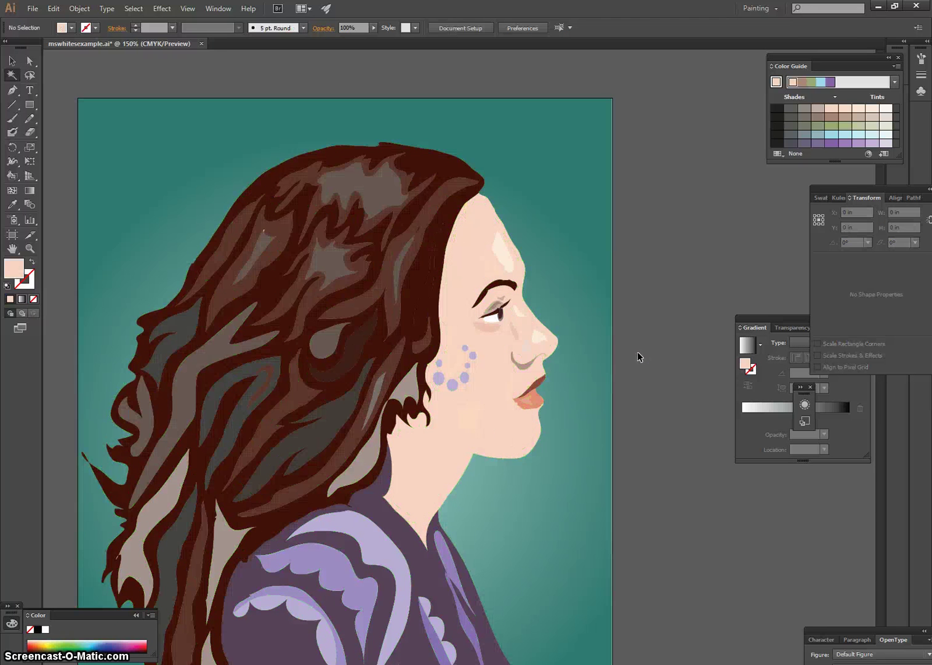
Use Direct Selection to pick out the dark-brown hair compound path among the portrait shapes.
click(30, 61)
click(31, 62)
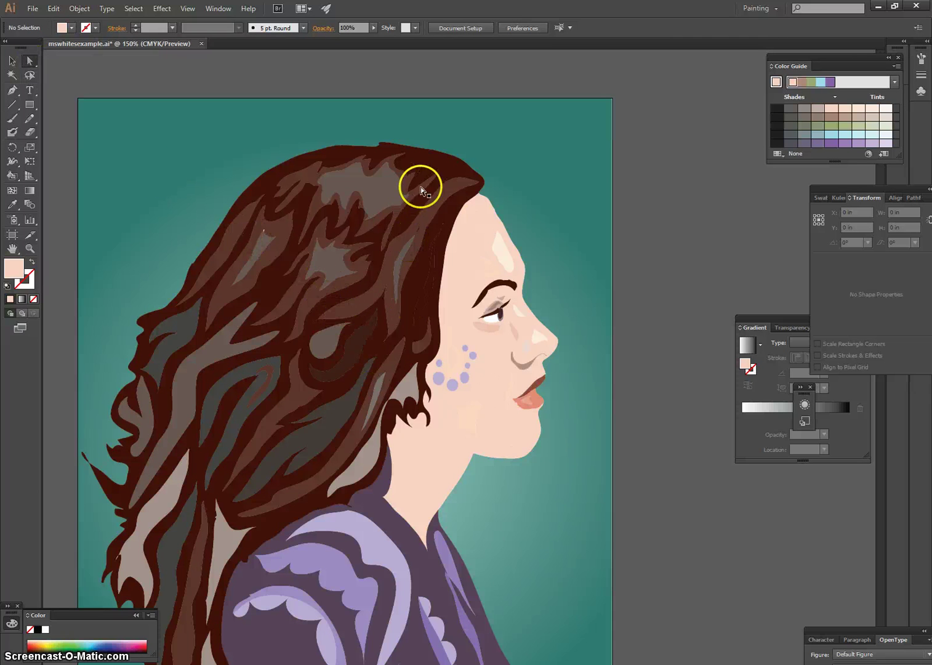
click(432, 205)
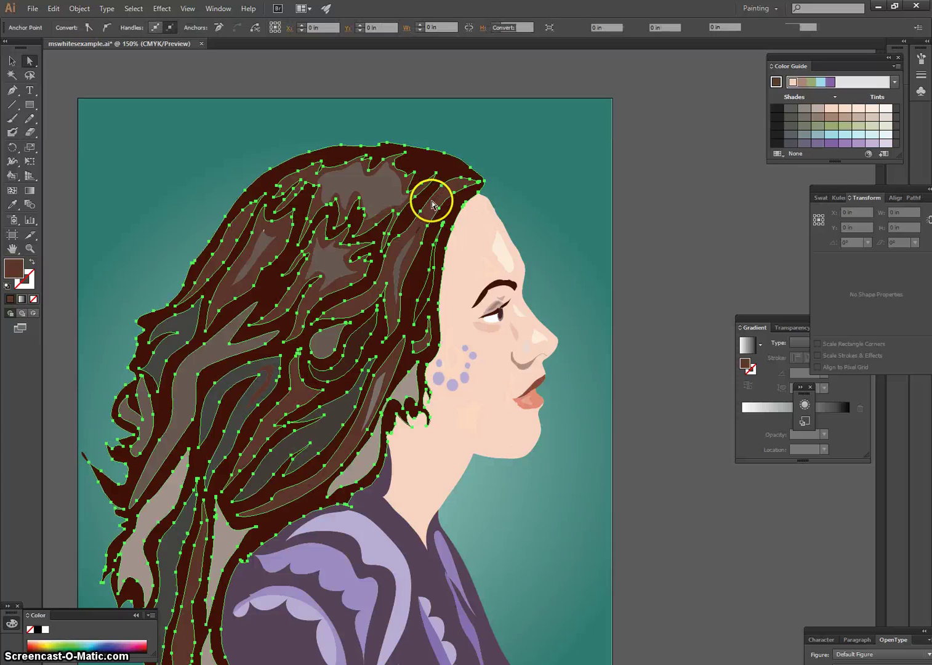
click(487, 267)
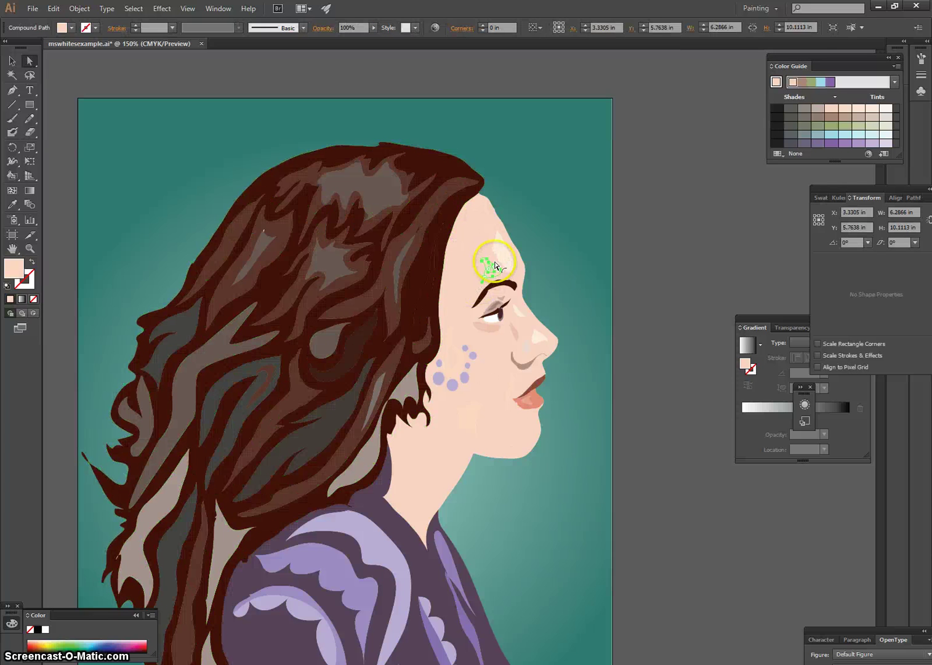
click(425, 340)
click(377, 377)
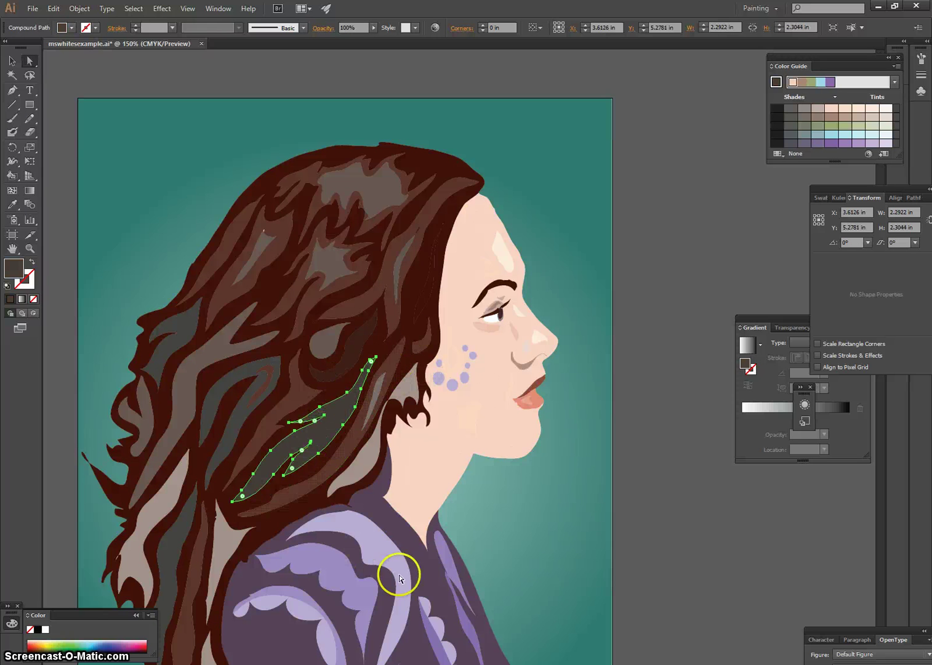
click(429, 565)
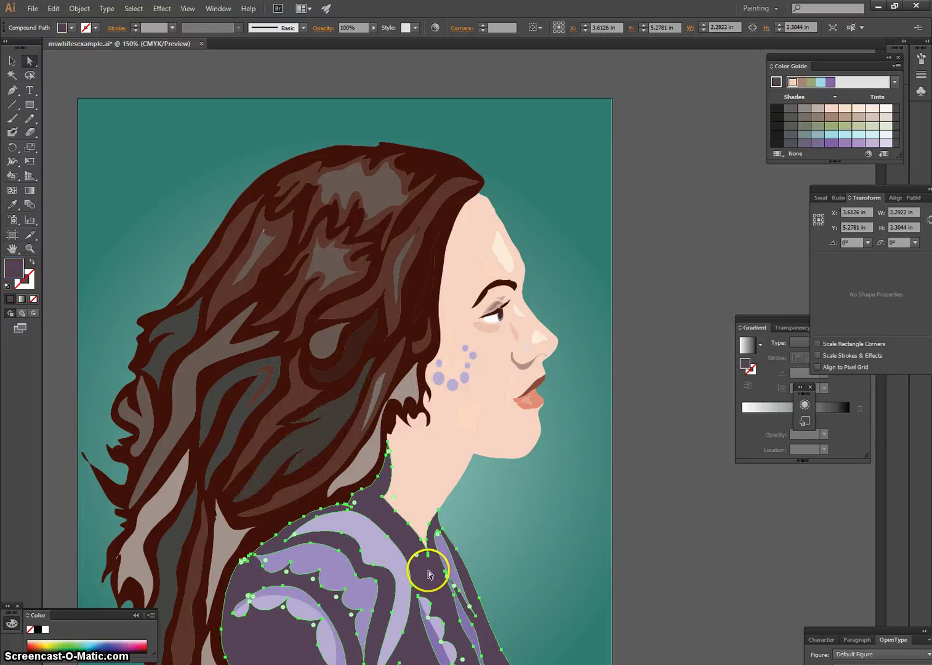
click(432, 167)
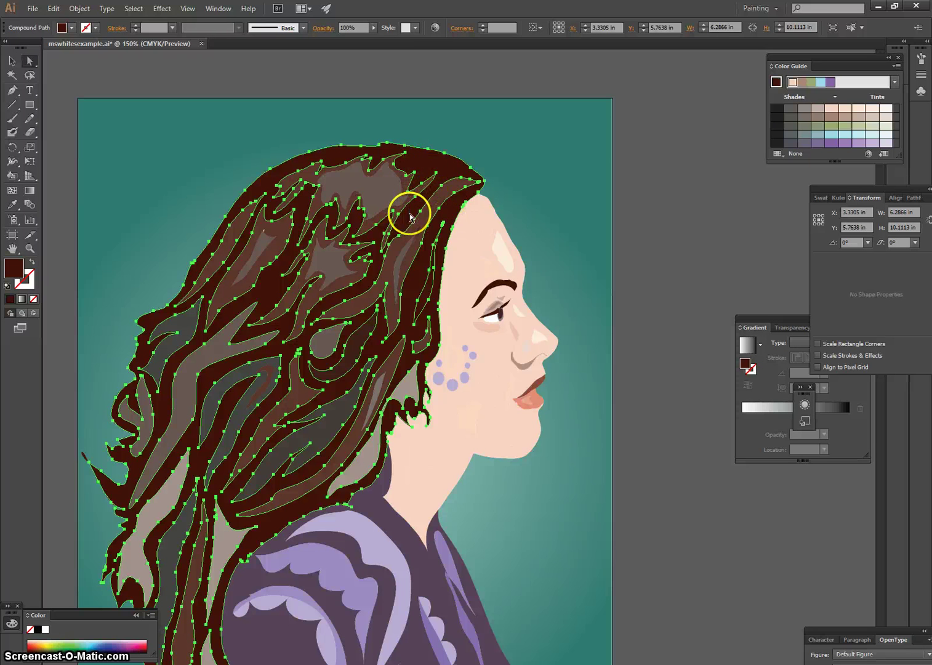
Fade the hair path to 66% opacity, then restore it to 100%.
click(374, 28)
drag(358, 43, 358, 43)
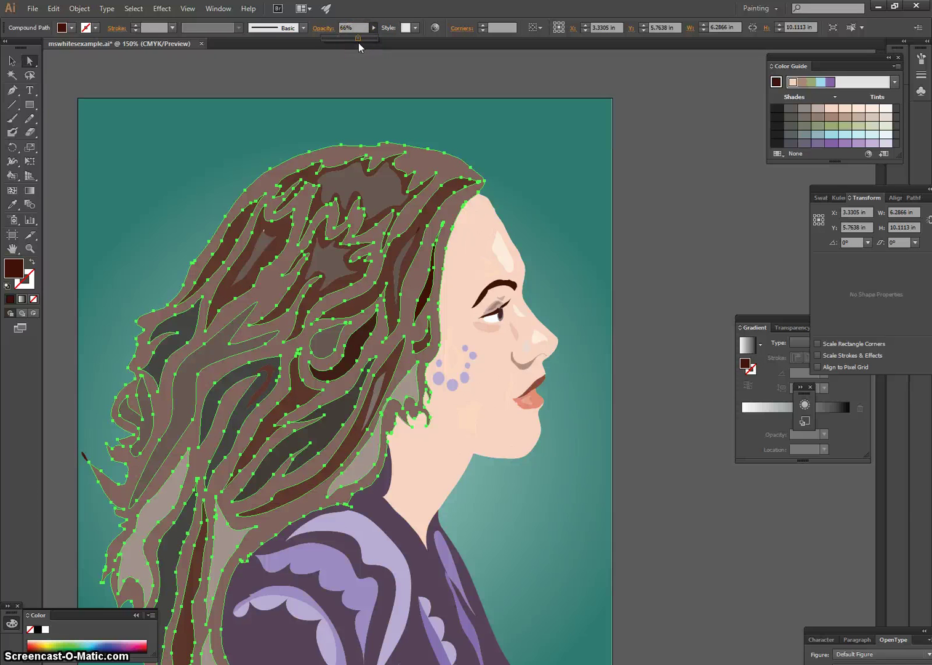
click(365, 28)
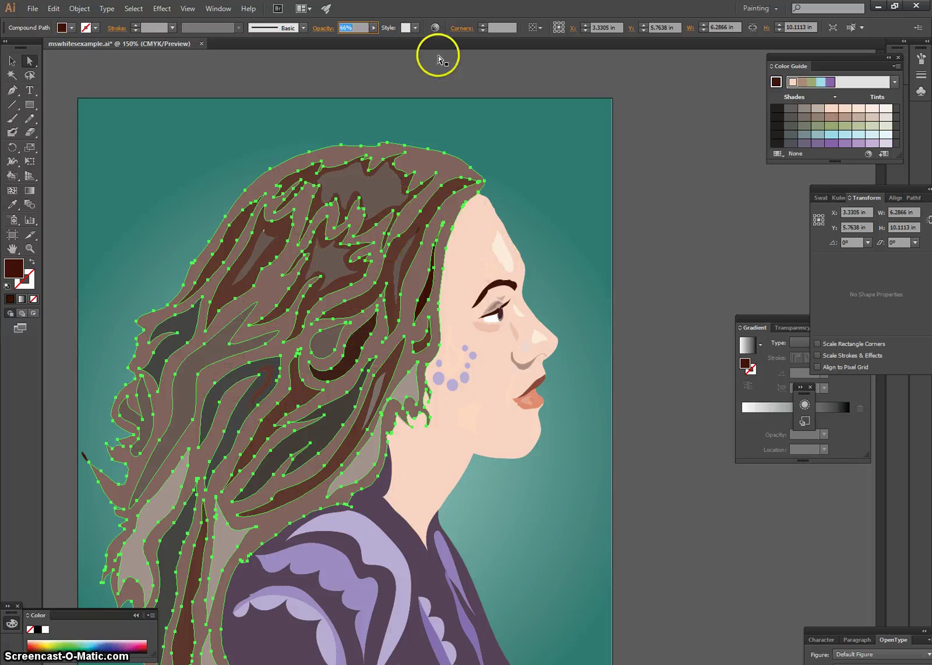
click(373, 27)
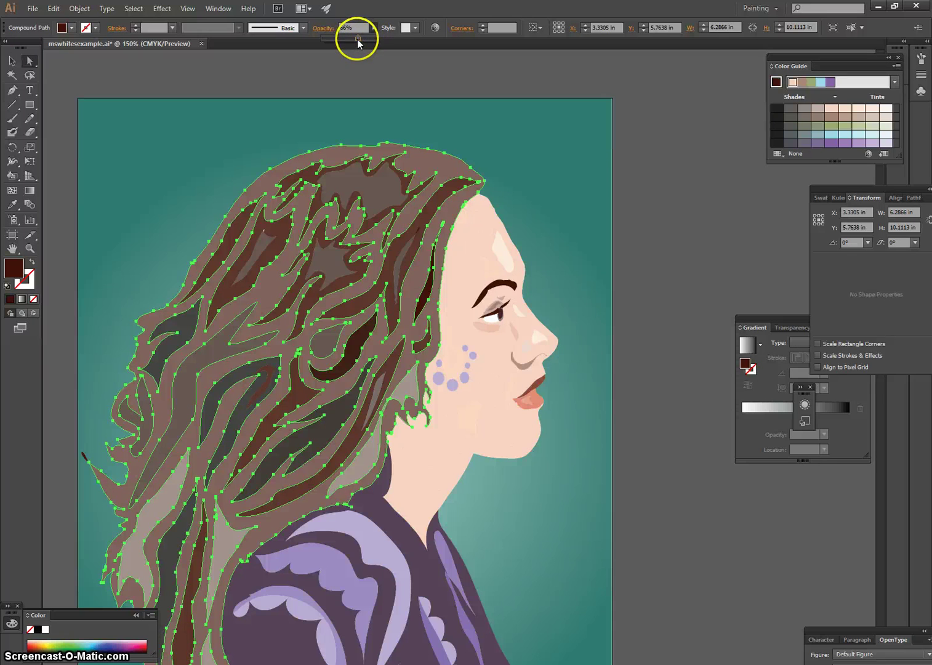
drag(379, 38, 381, 39)
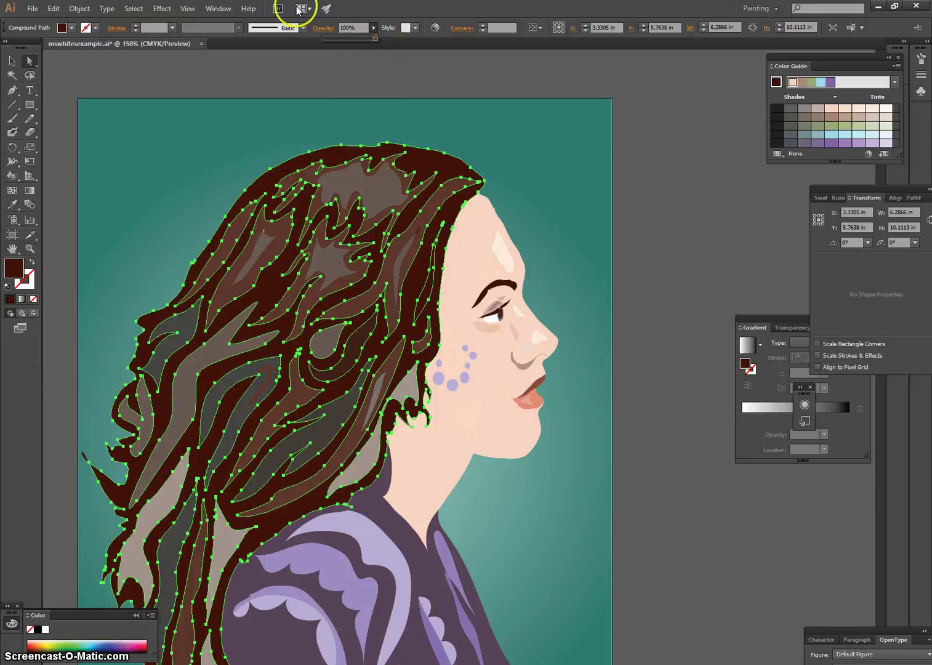
click(218, 8)
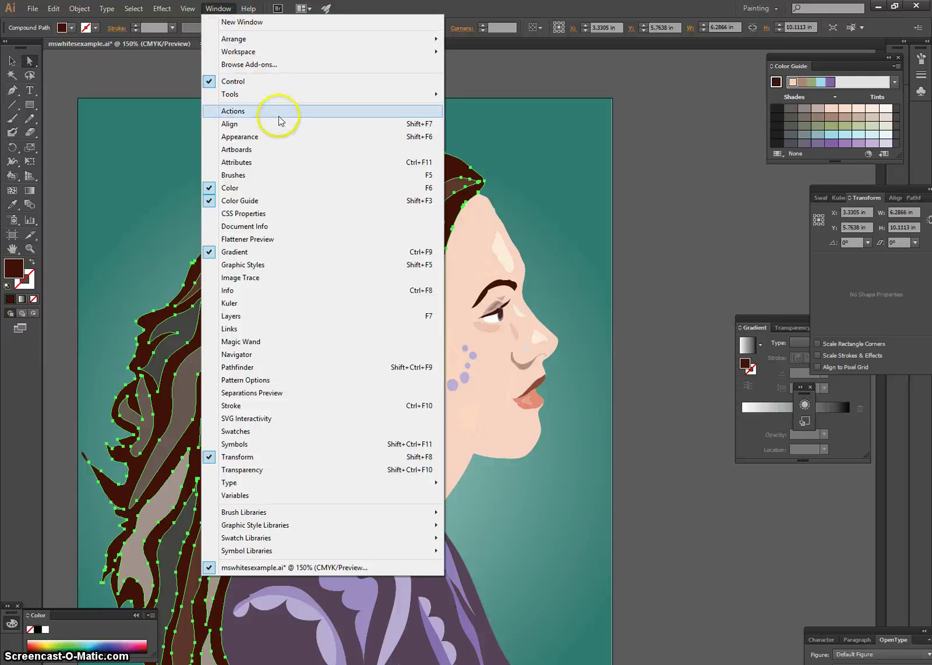
Show the hair's Appearance panel and select its dark-brown Fill row.
click(283, 138)
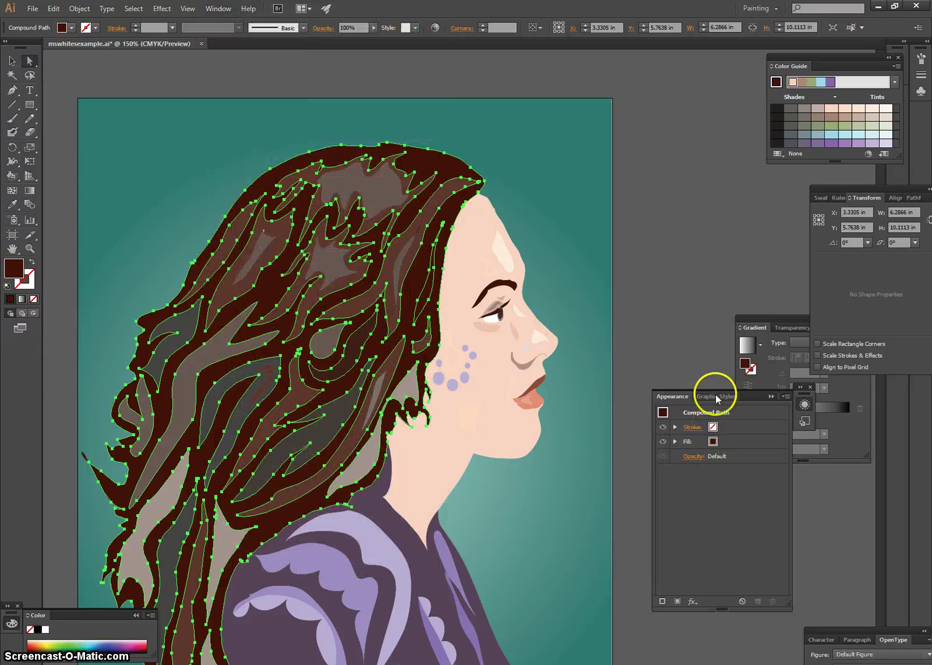
drag(759, 401, 733, 150)
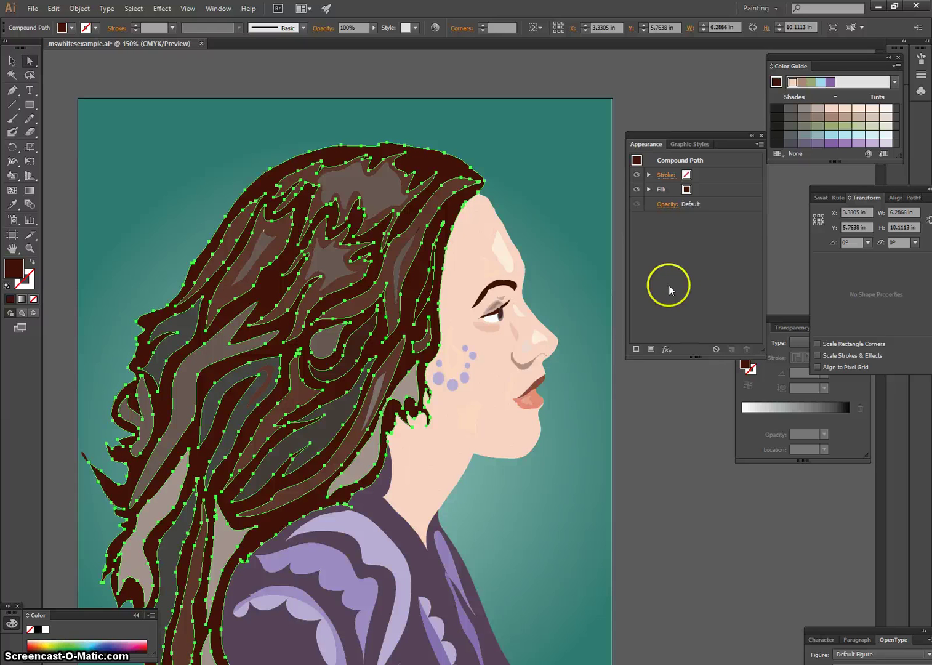
click(662, 191)
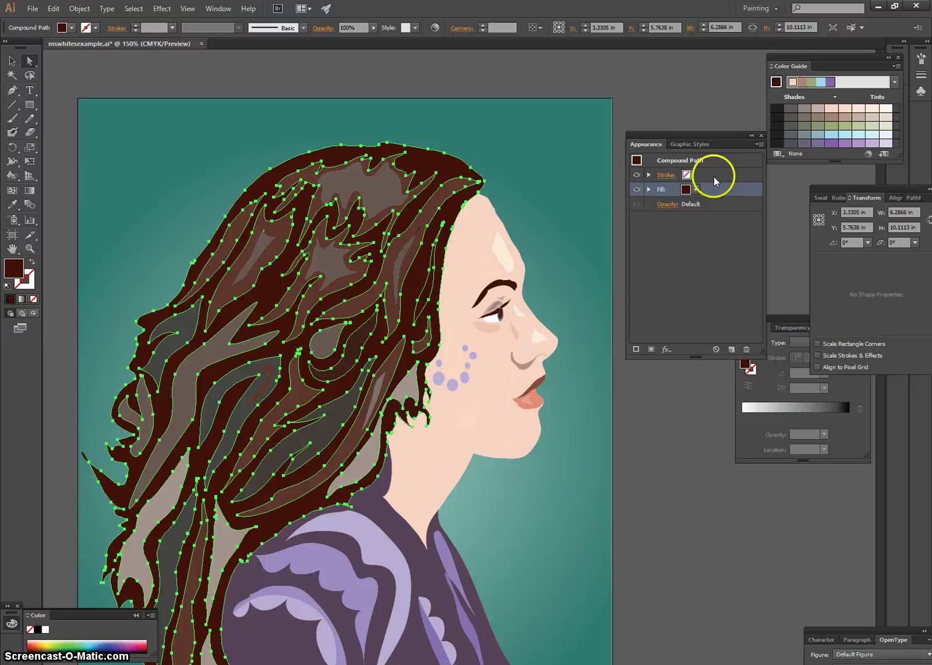
Add a second fill to the hair using the purple Plume1 pattern from Vonster Patterns.
click(652, 351)
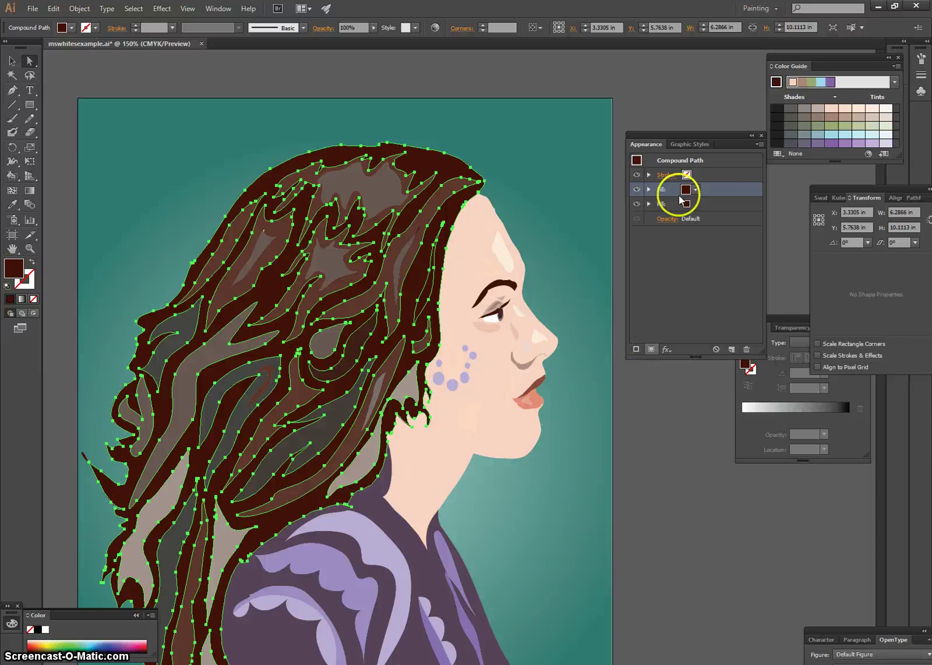
click(696, 191)
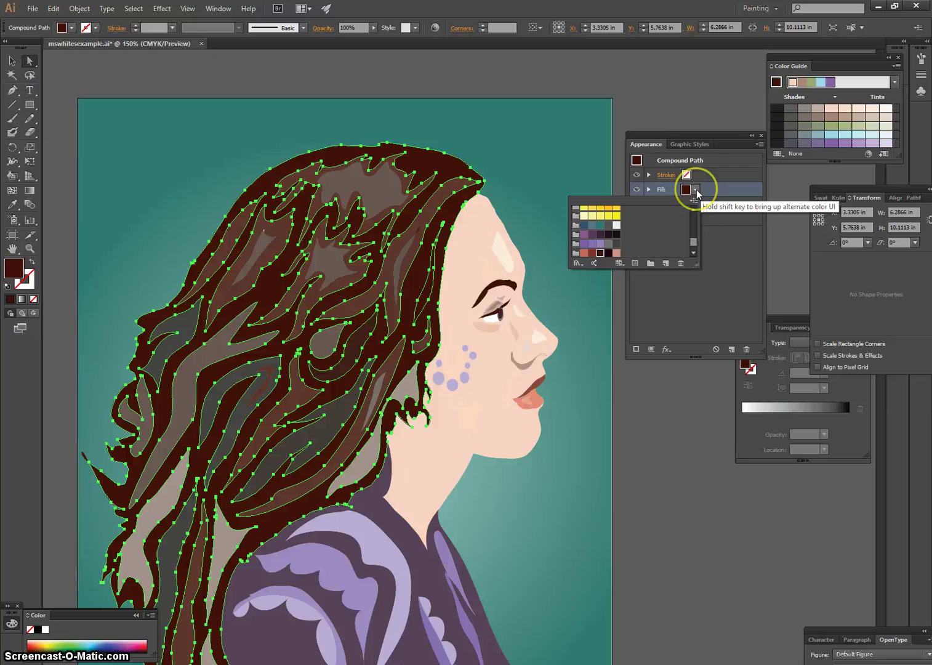
click(579, 263)
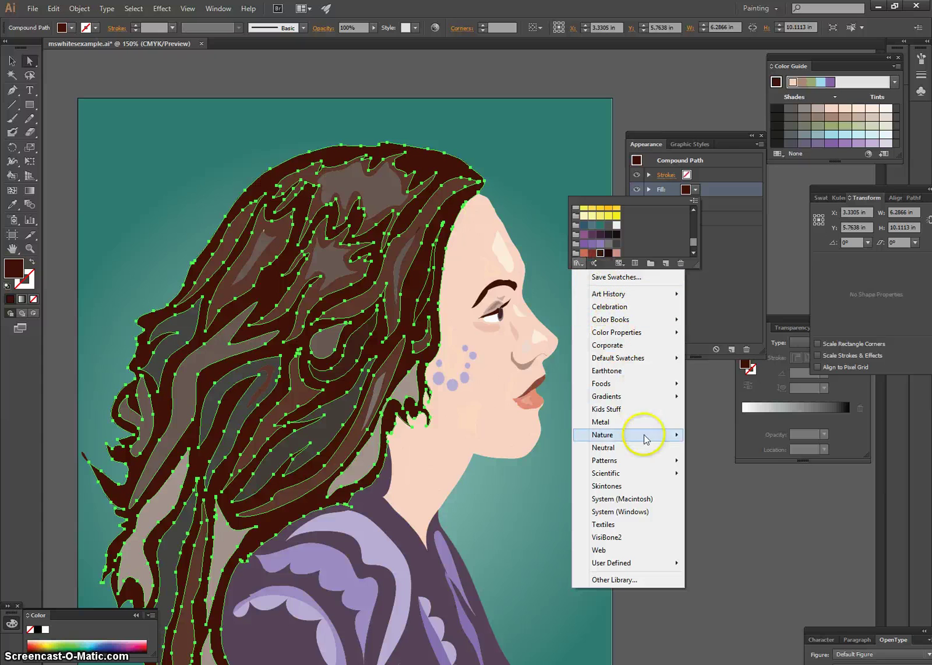
mouse_move(652, 466)
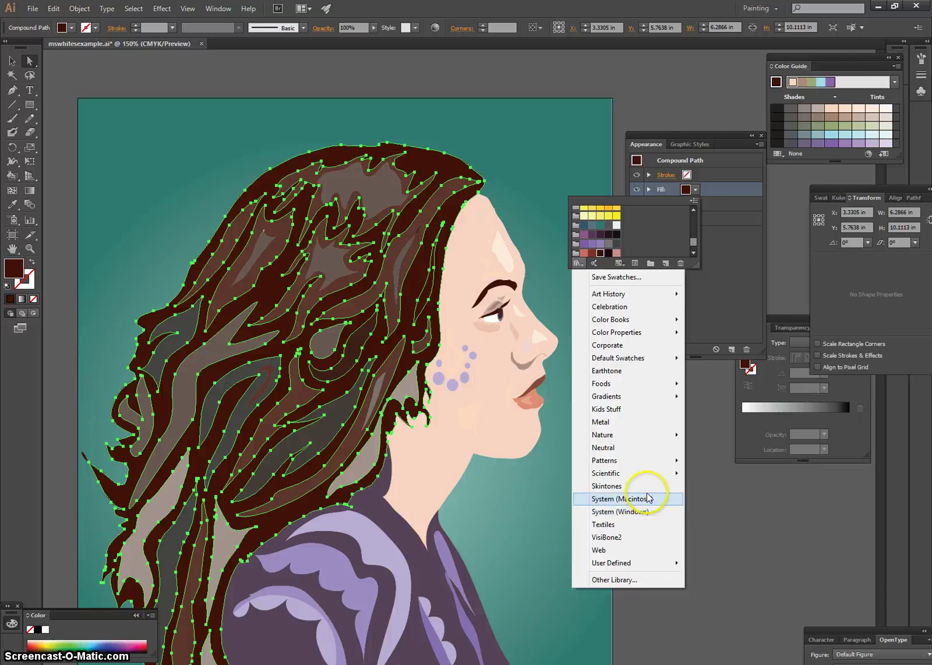
click(813, 502)
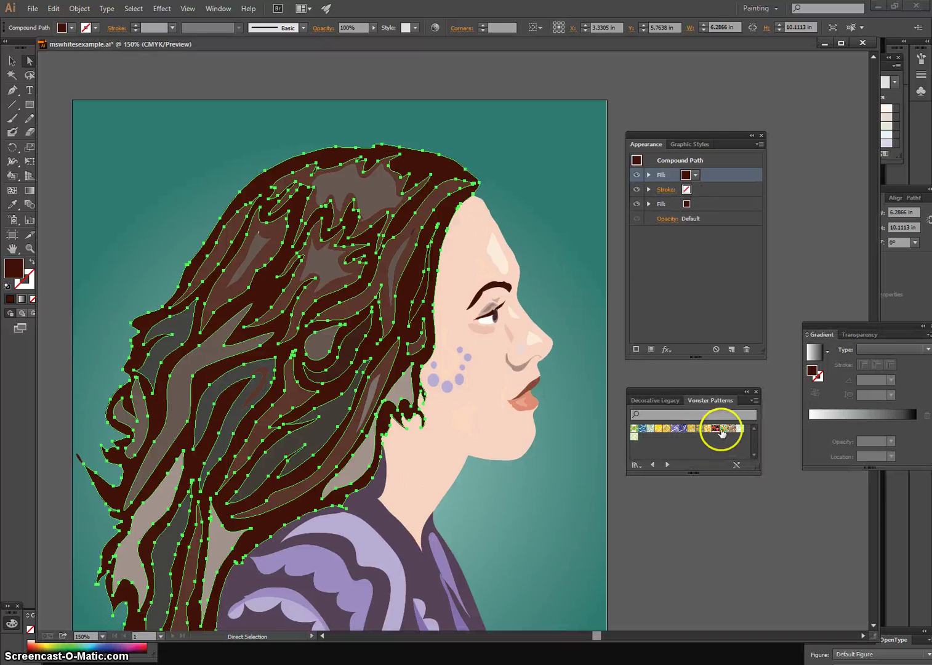
click(732, 429)
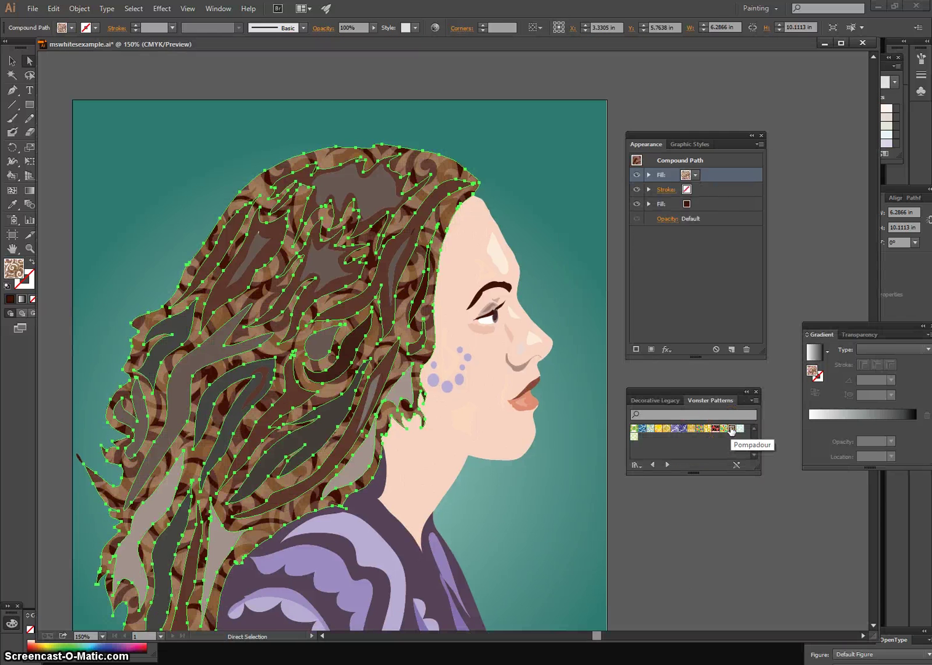
click(691, 430)
click(675, 430)
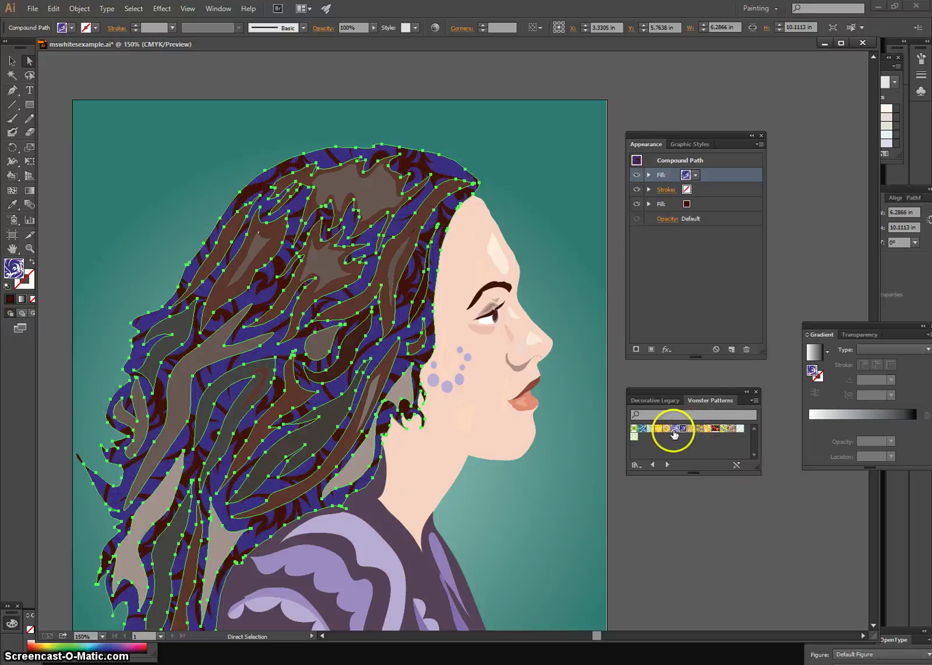
click(673, 431)
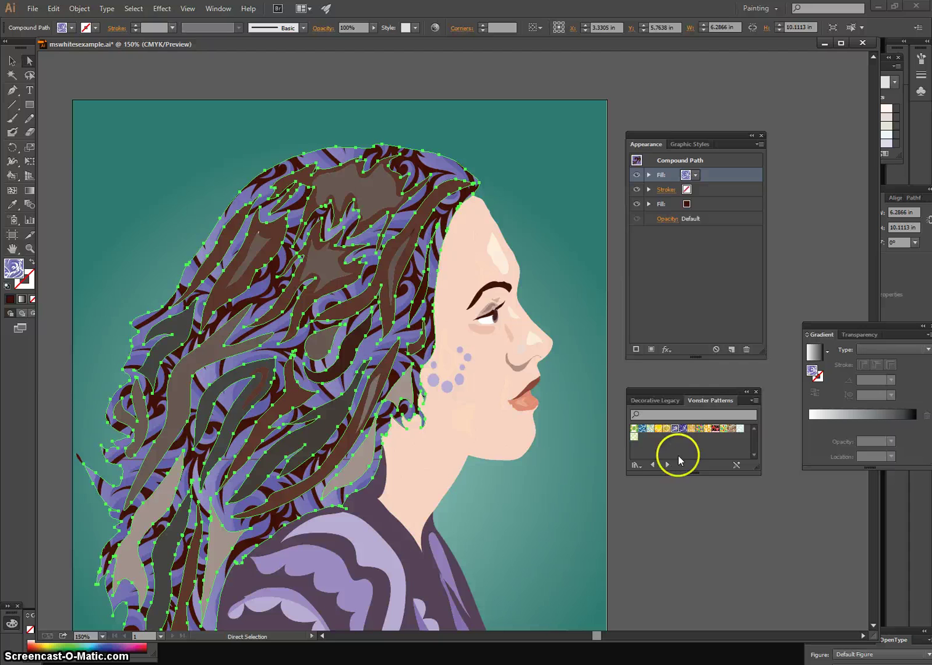
Lower the top pattern fill's opacity to about 61%.
scroll(678, 505, down, 1)
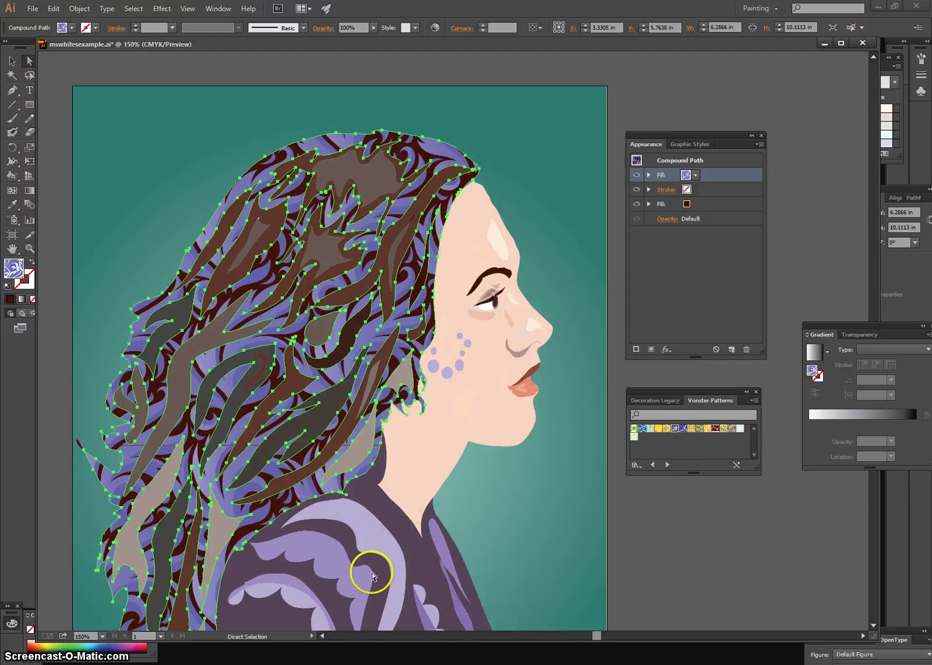
click(696, 261)
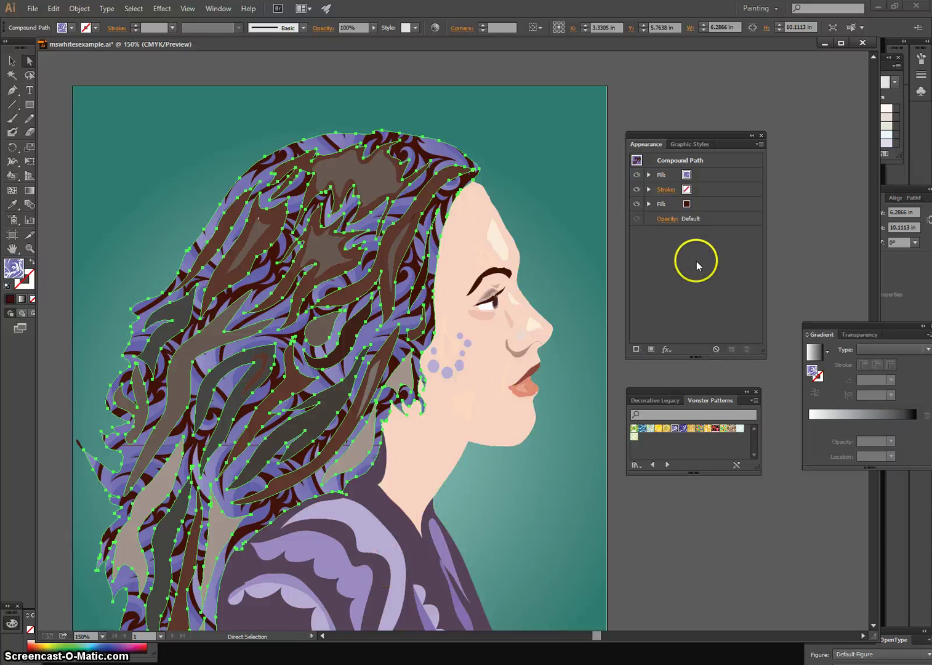
click(663, 178)
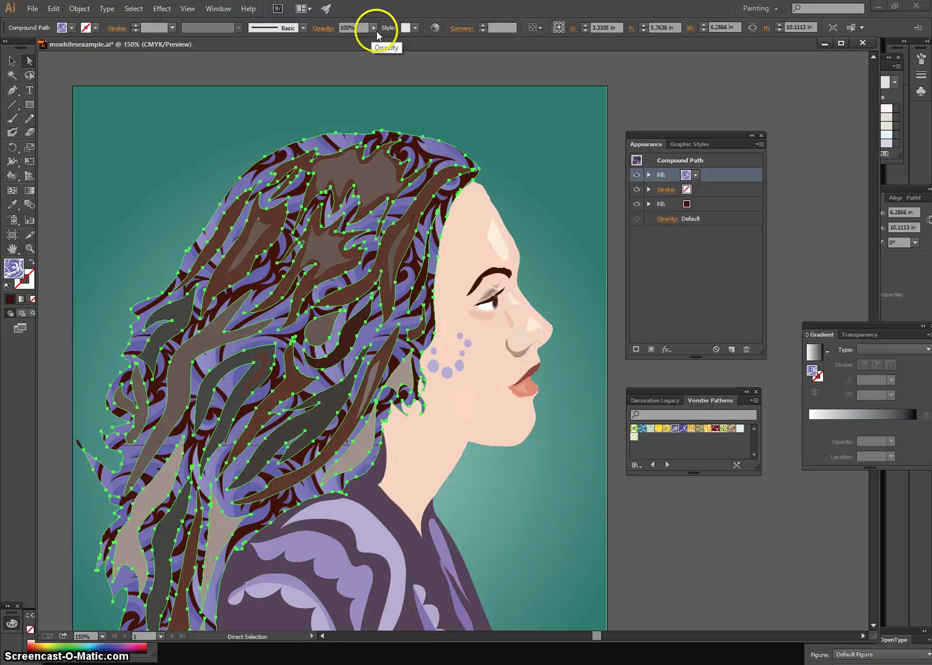
drag(365, 39, 347, 40)
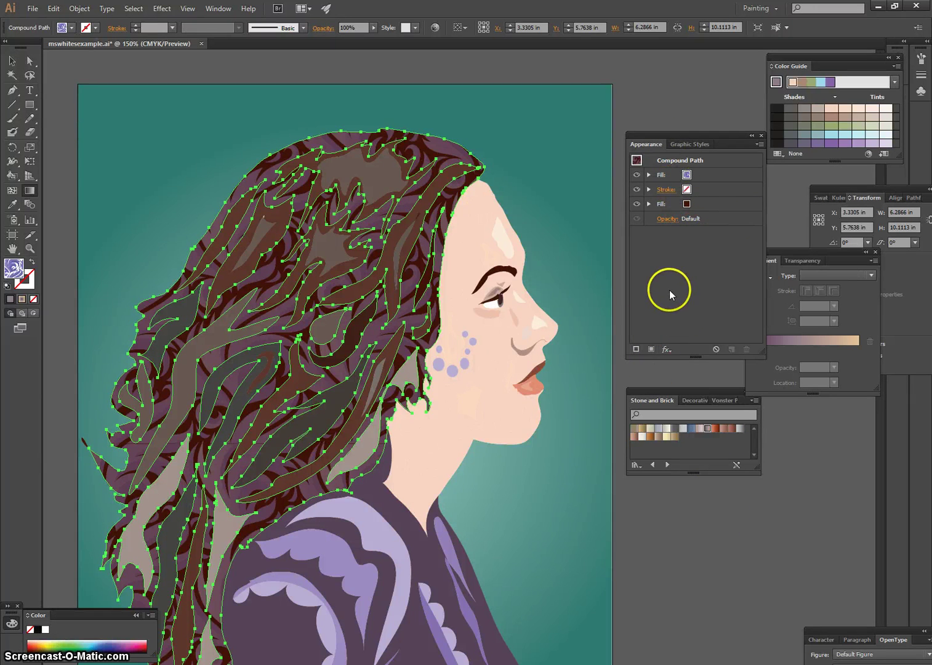
Add a third hair fill using a purple-to-tan swatch from the Gradients library.
click(651, 349)
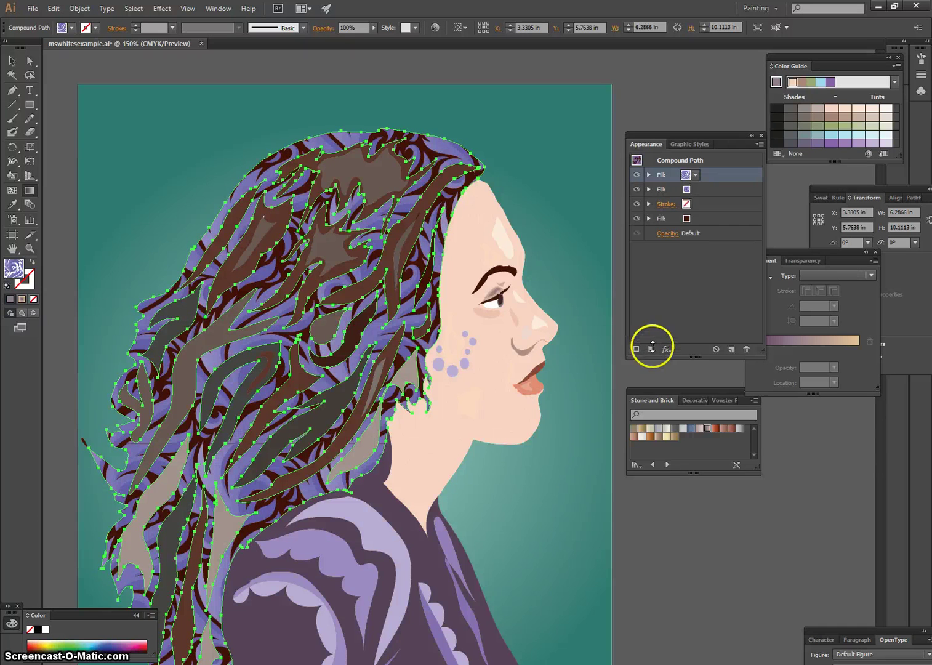
click(696, 175)
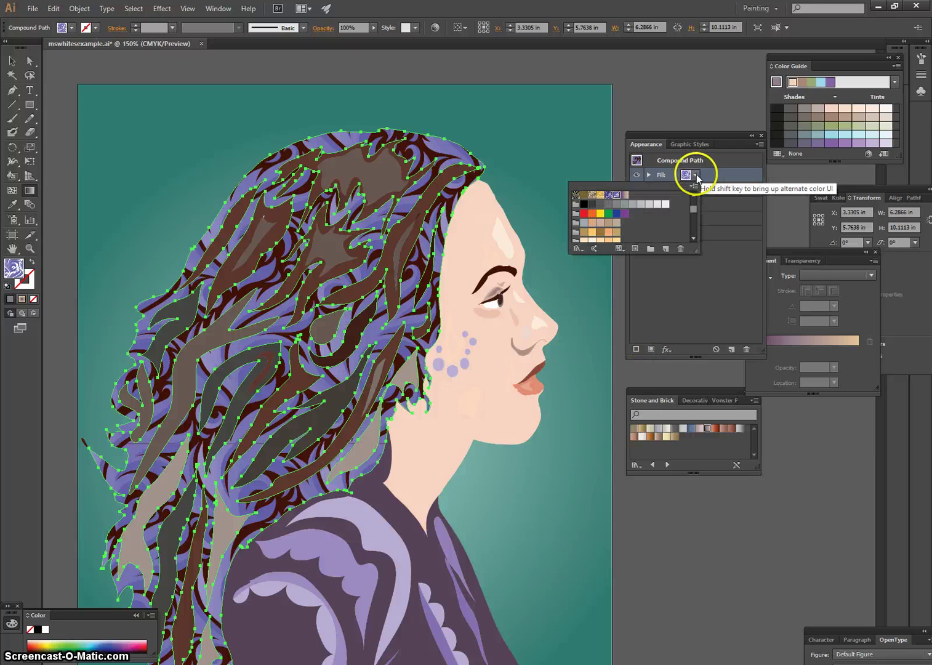
click(576, 249)
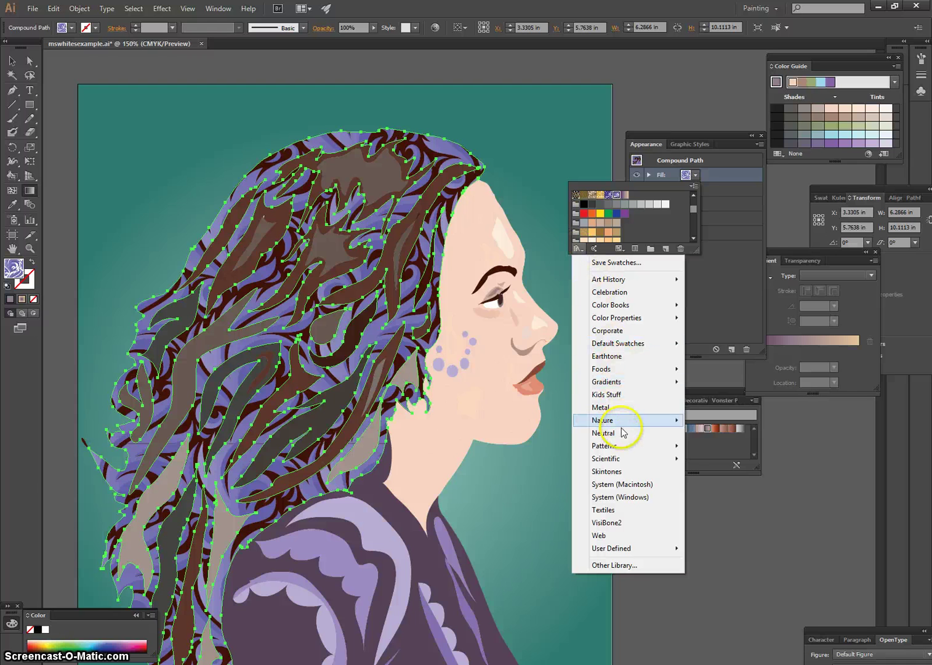
mouse_move(622, 382)
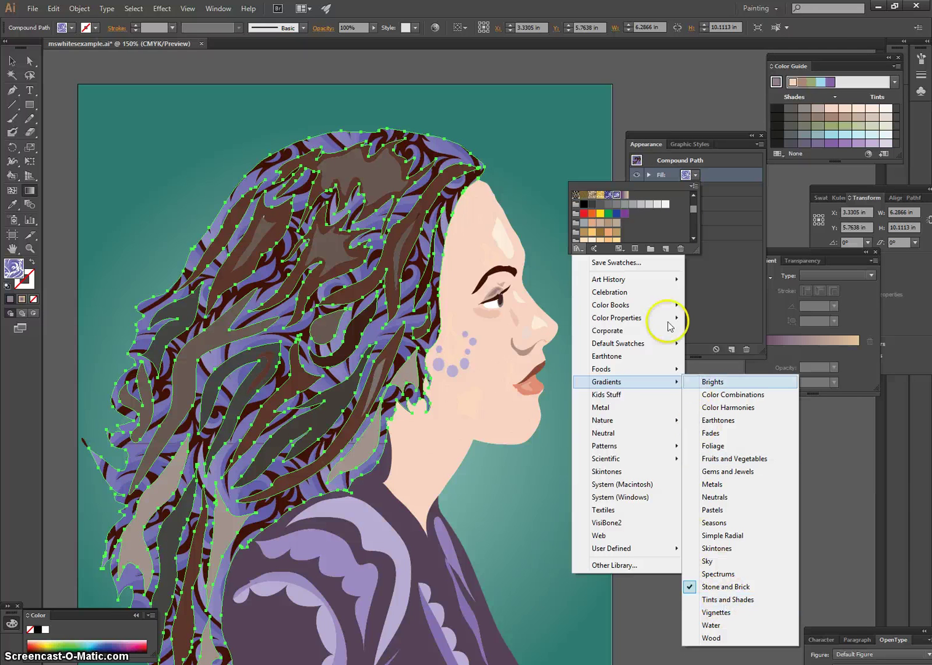
click(625, 194)
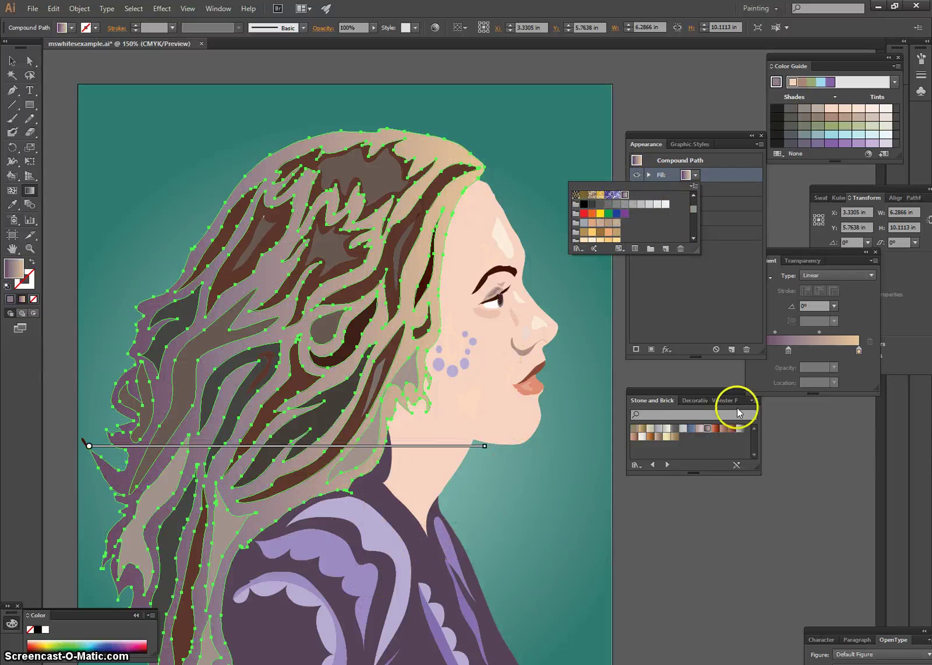
Try sampling the clothing's dark purple onto the hair with the Eyedropper, undoing each attempt.
click(810, 249)
mouse_move(810, 252)
mouse_down()
mouse_move(808, 333)
mouse_move(740, 273)
mouse_move(764, 270)
mouse_move(786, 326)
mouse_move(786, 302)
mouse_up()
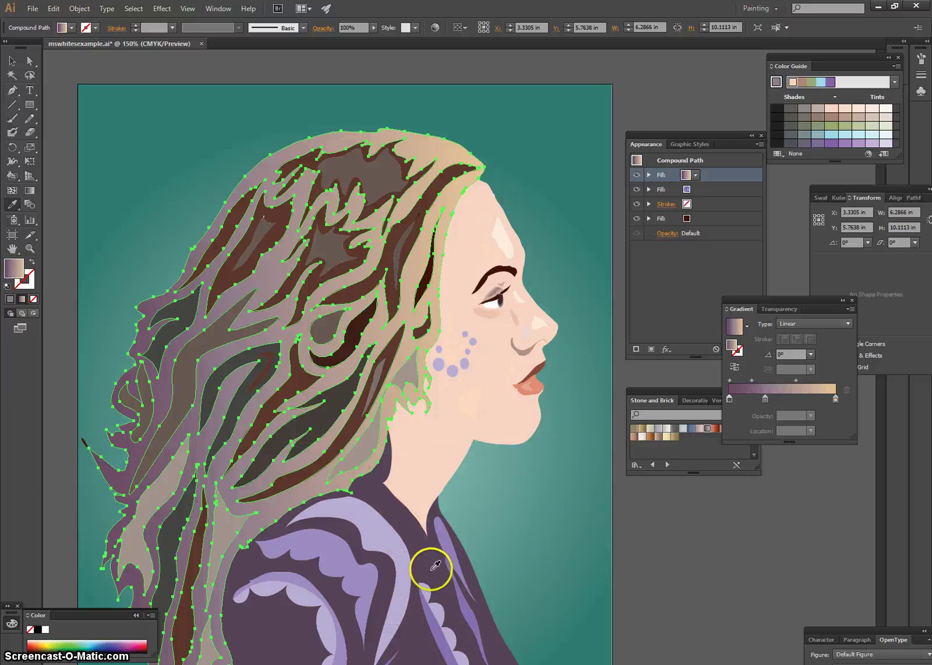
key(i)
click(432, 563)
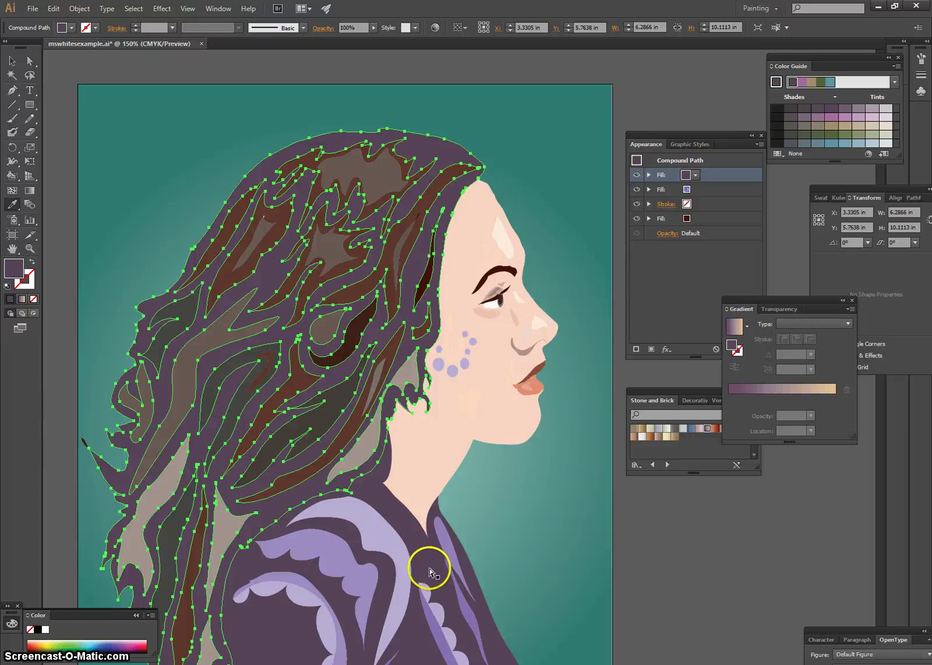
key(ctrl+z)
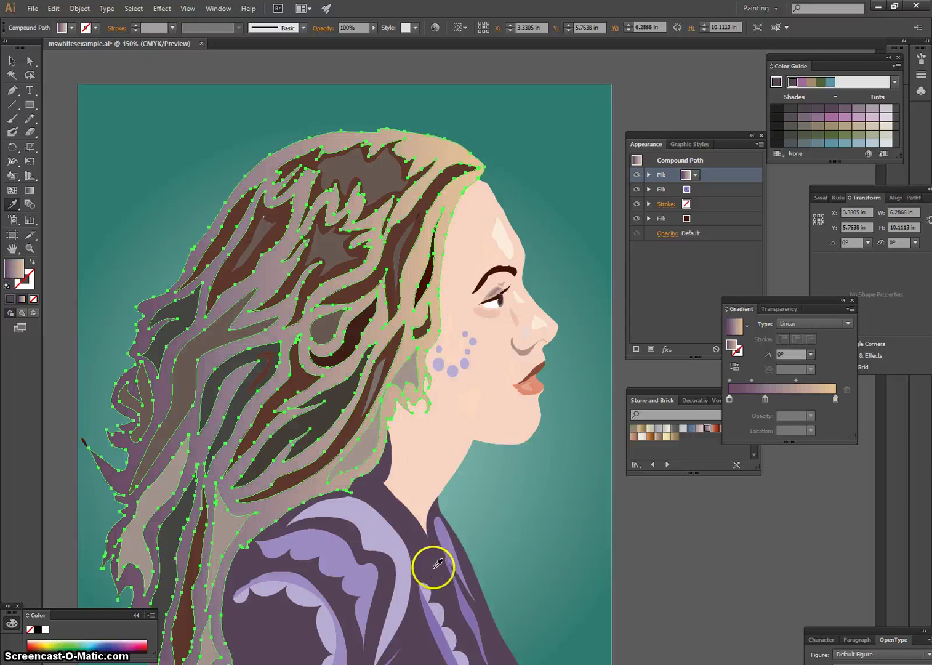
double_click(730, 398)
key(ctrl+h)
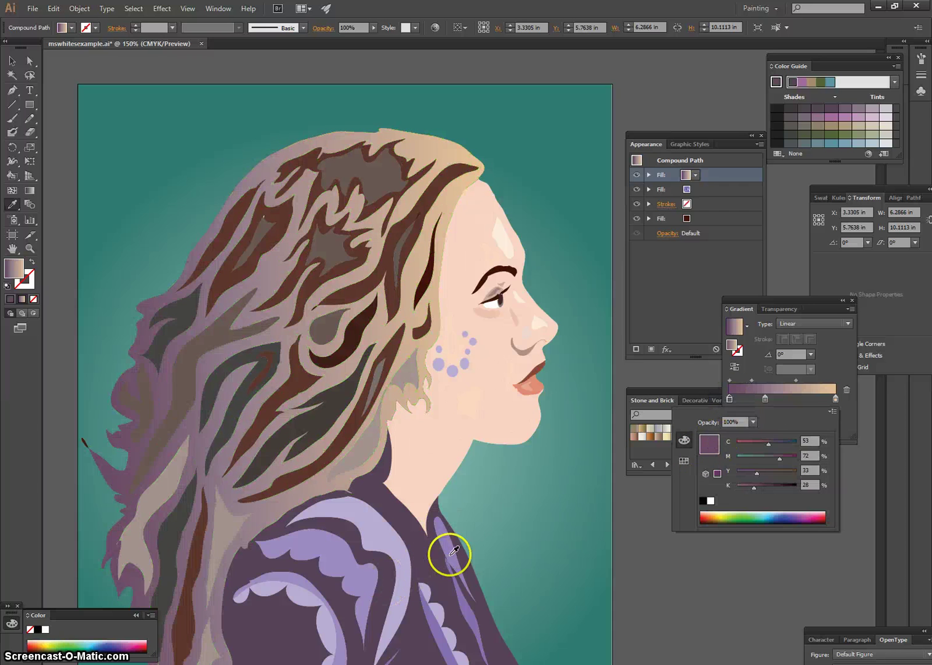
key(ctrl+h)
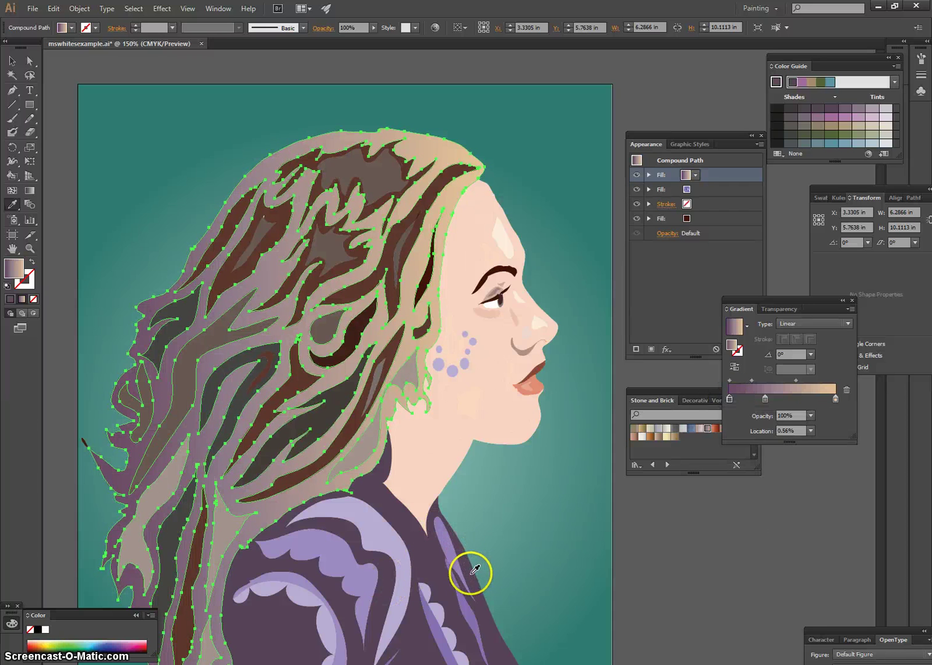
click(475, 570)
key(ctrl+z)
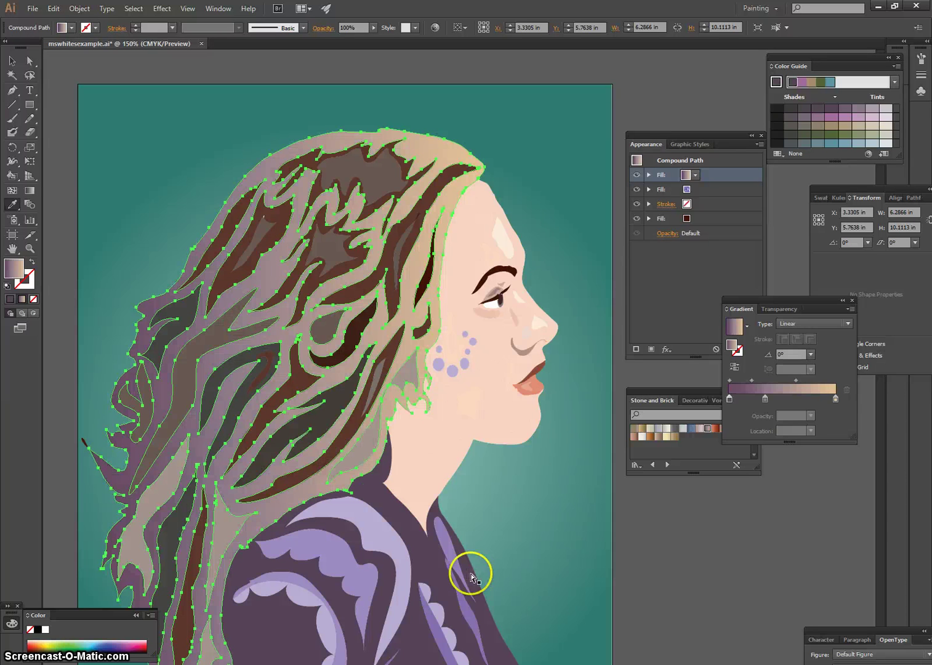
Darken the gradient's left purple stop, then add and remove an extra stop at 75.4%.
click(730, 399)
double_click(730, 399)
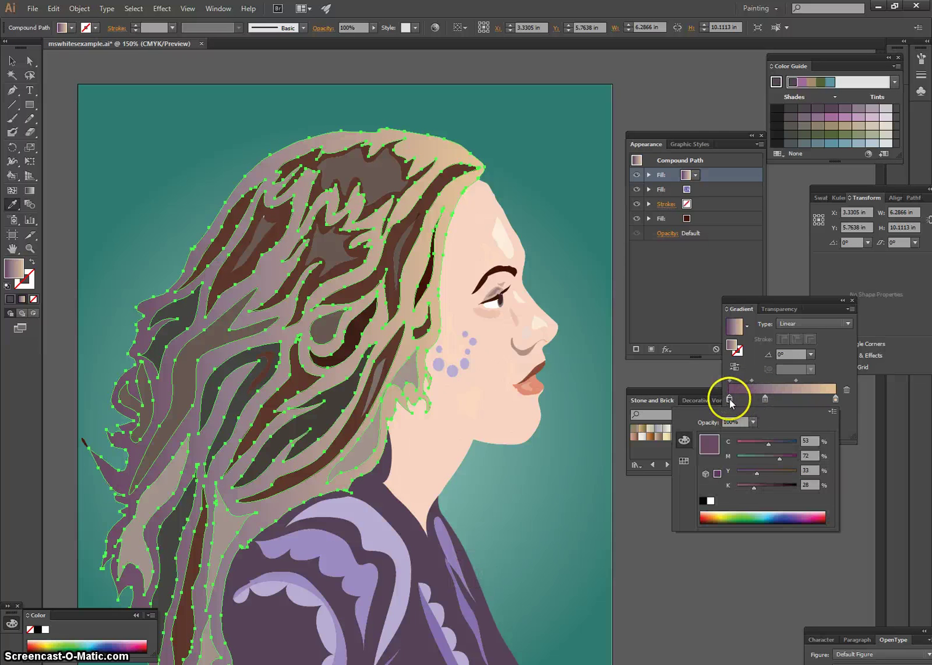
drag(762, 488, 766, 487)
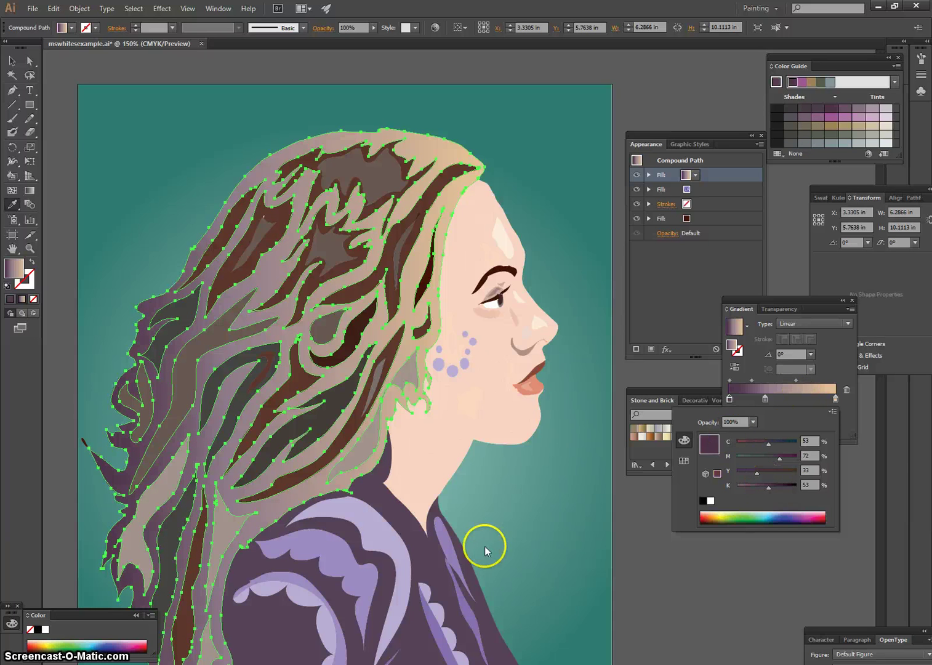
click(800, 403)
click(809, 399)
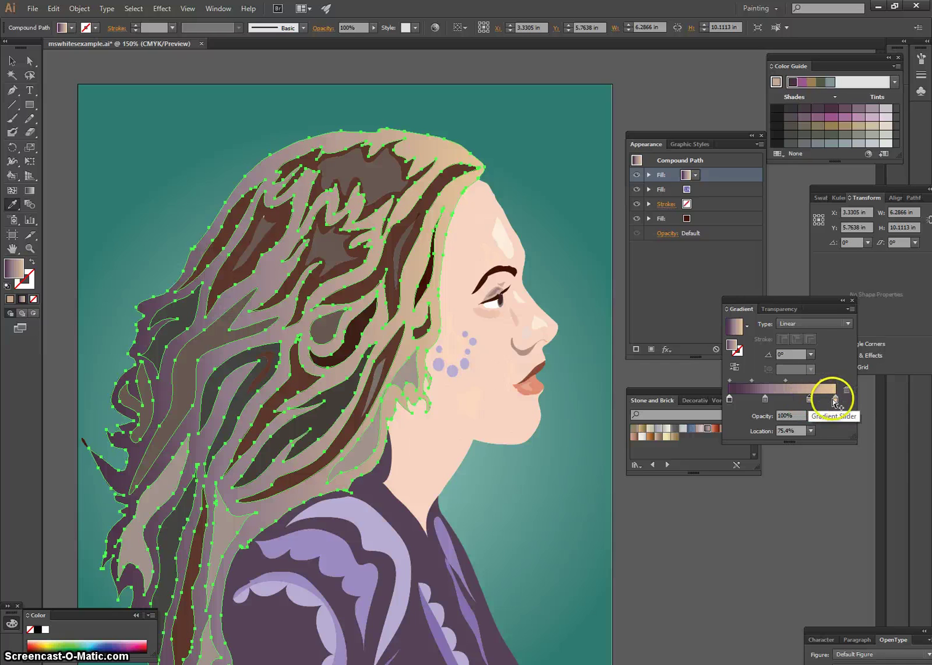
drag(809, 399, 807, 432)
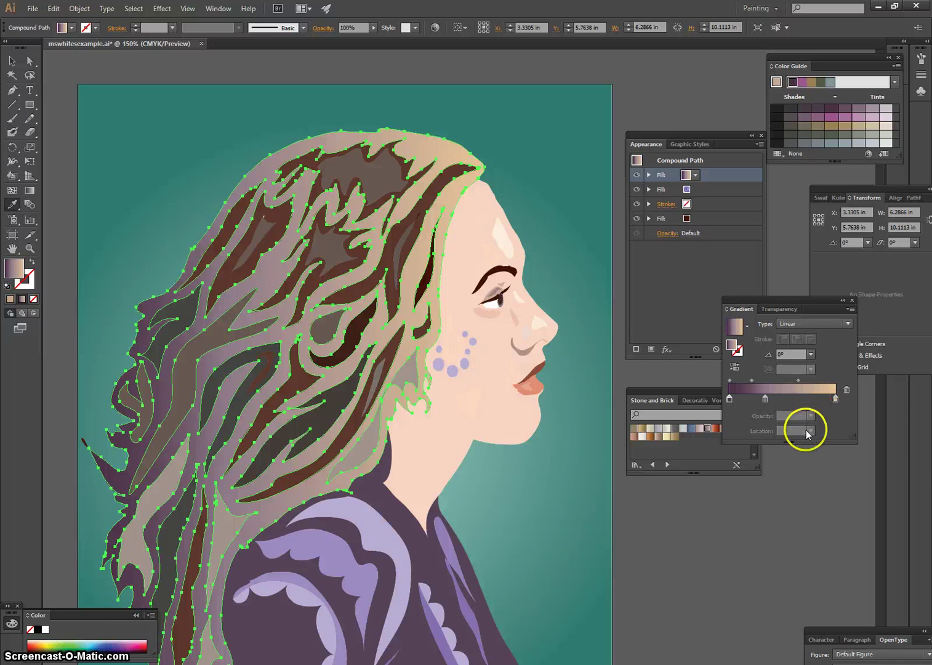
Switch the hair gradient to Radial and slide the middle stop from 33.71% to 49.22%.
click(835, 399)
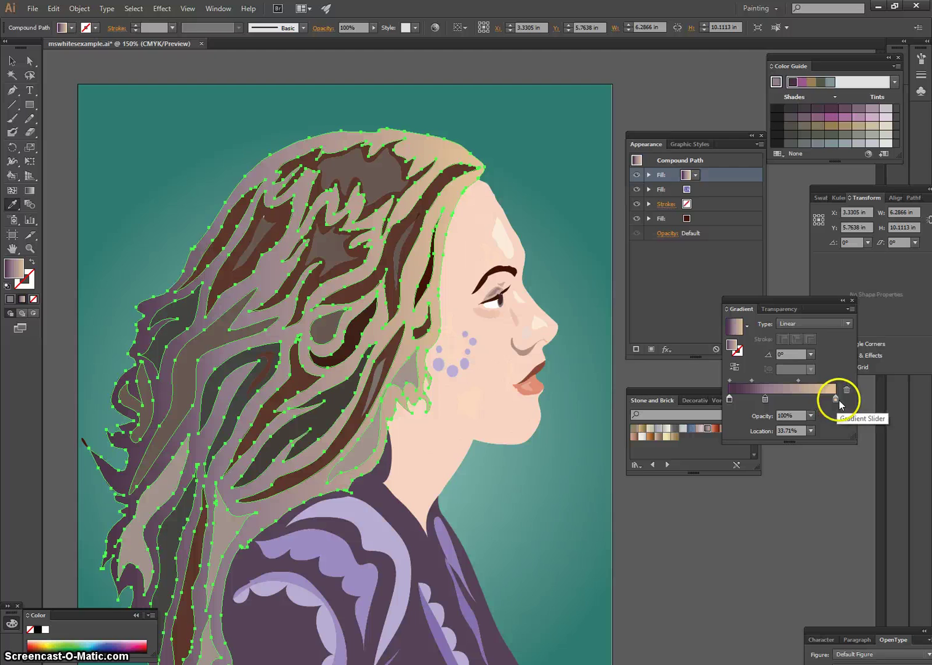
click(782, 325)
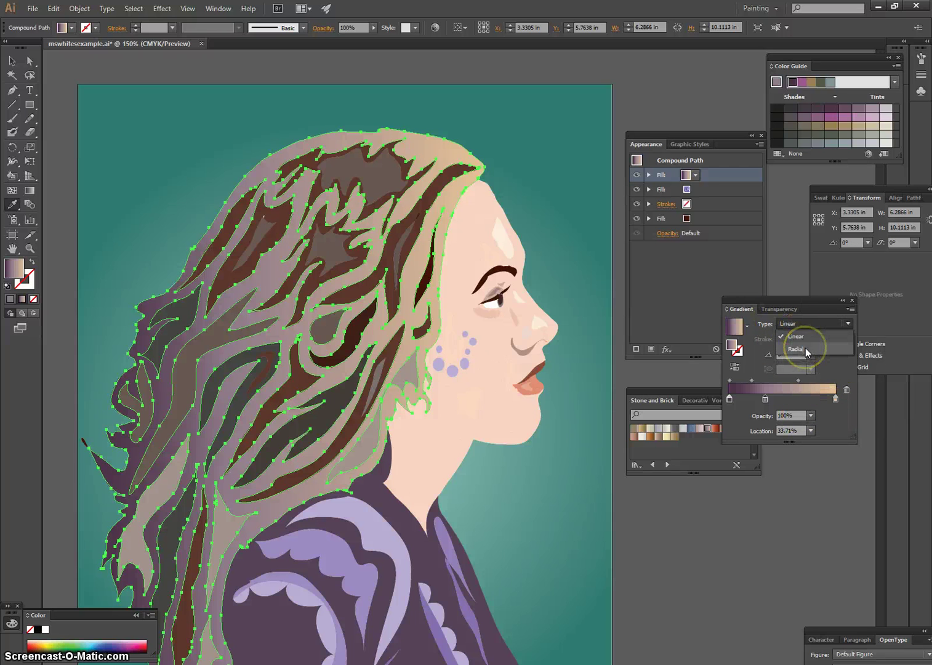
click(801, 349)
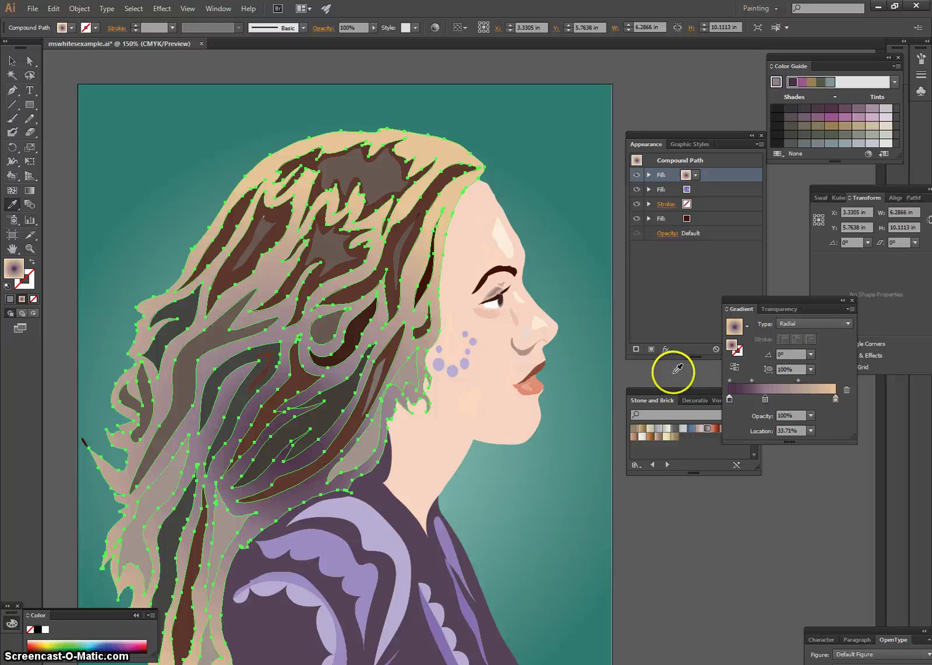
click(748, 328)
click(749, 327)
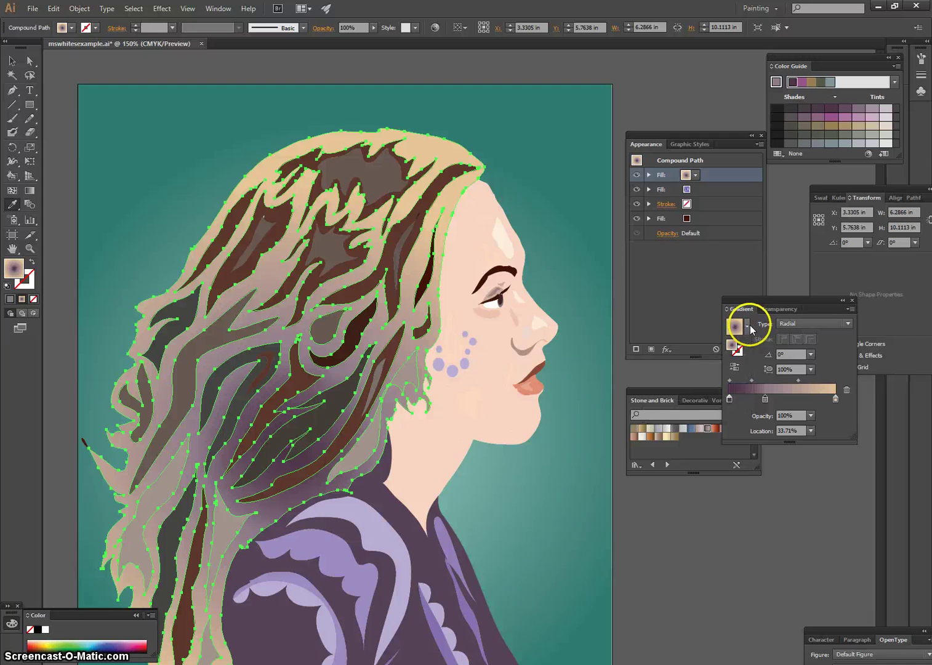
click(736, 368)
click(736, 368)
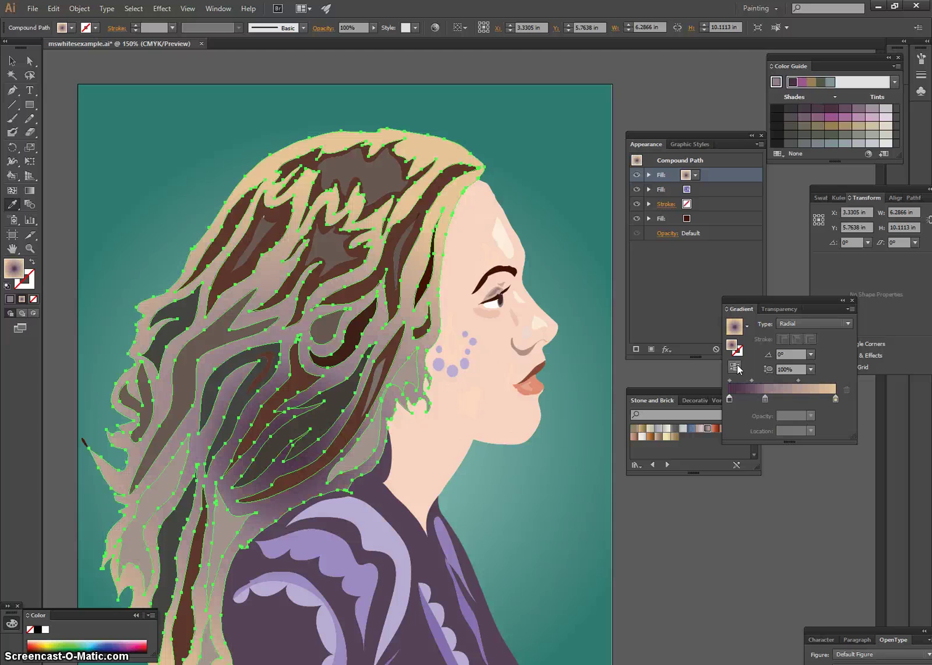
drag(763, 401, 780, 401)
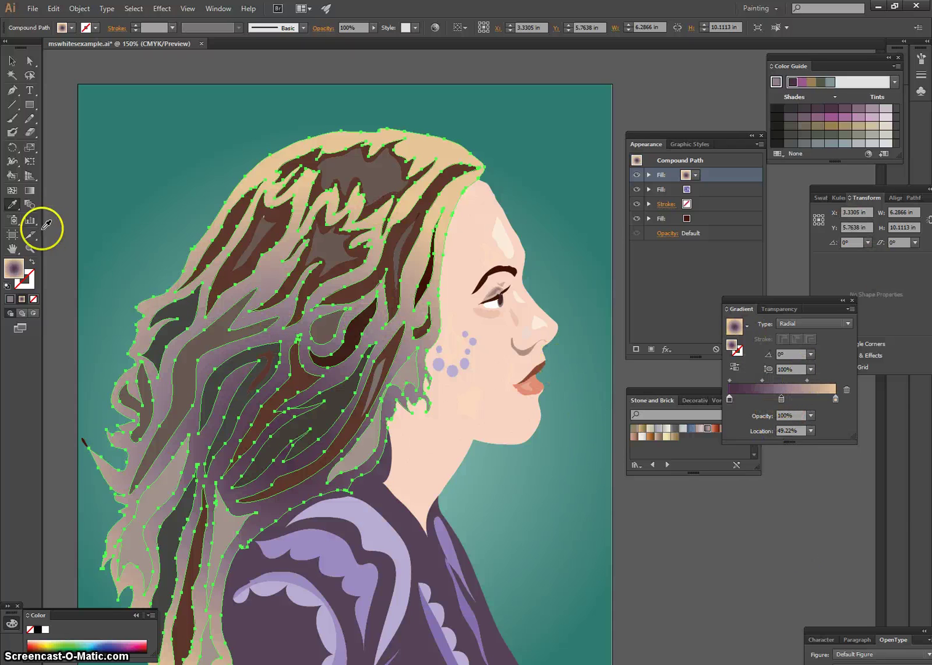
With the Gradient tool, angle the radial gradient to 31.2° and centre it higher in the hair.
click(29, 193)
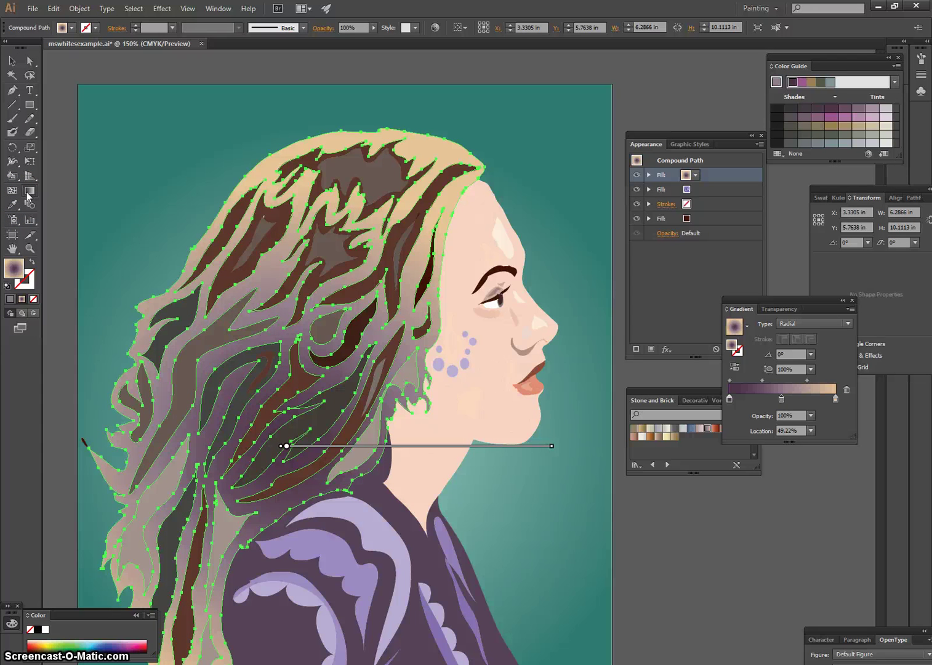
mouse_move(292, 444)
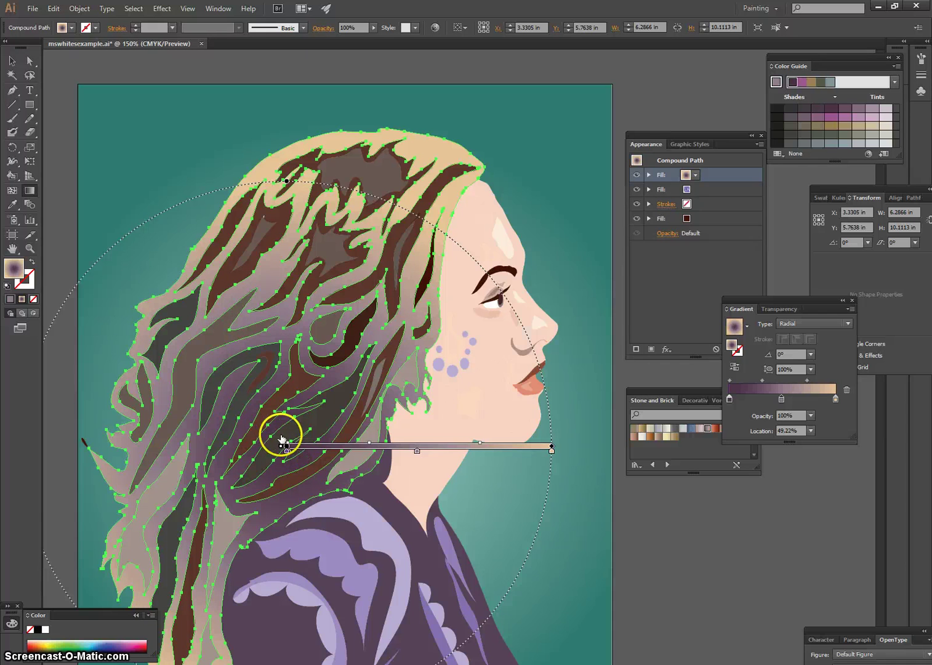
mouse_move(288, 451)
mouse_down()
mouse_move(312, 447)
mouse_move(314, 492)
mouse_up()
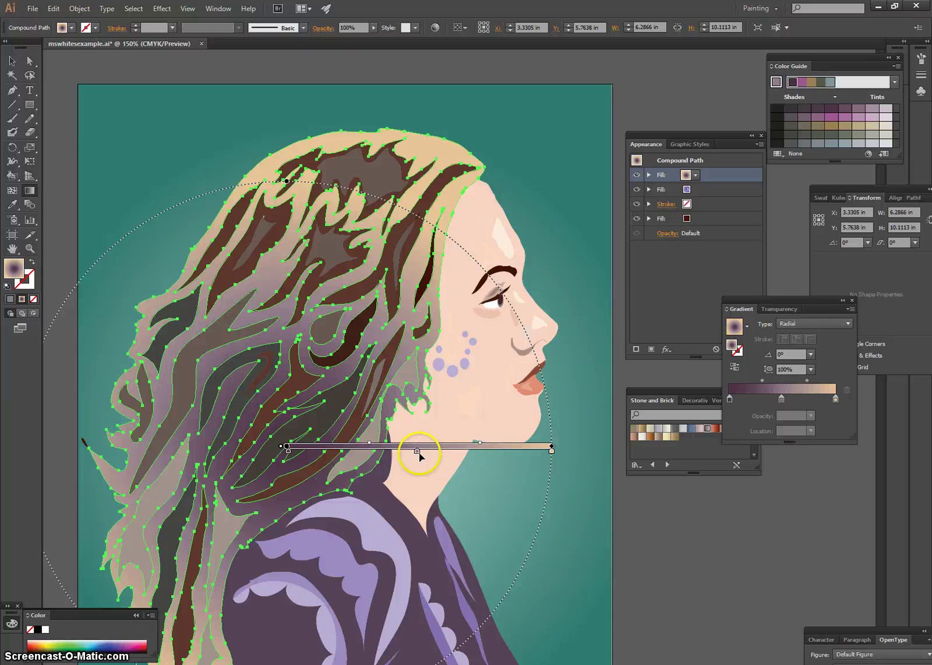
drag(424, 454, 476, 455)
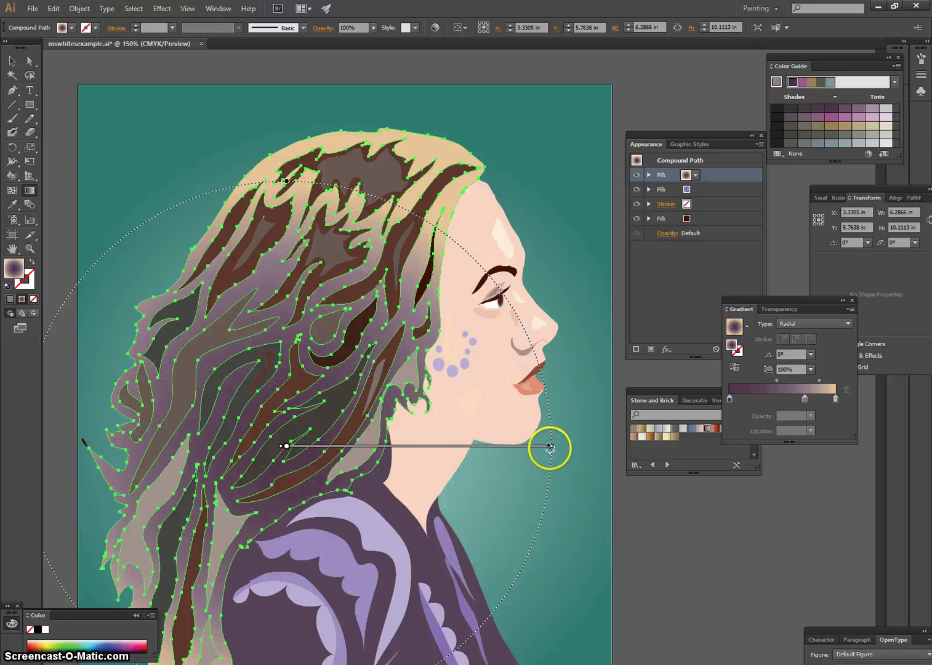
mouse_move(374, 198)
mouse_down()
mouse_move(385, 131)
mouse_move(219, 74)
mouse_up()
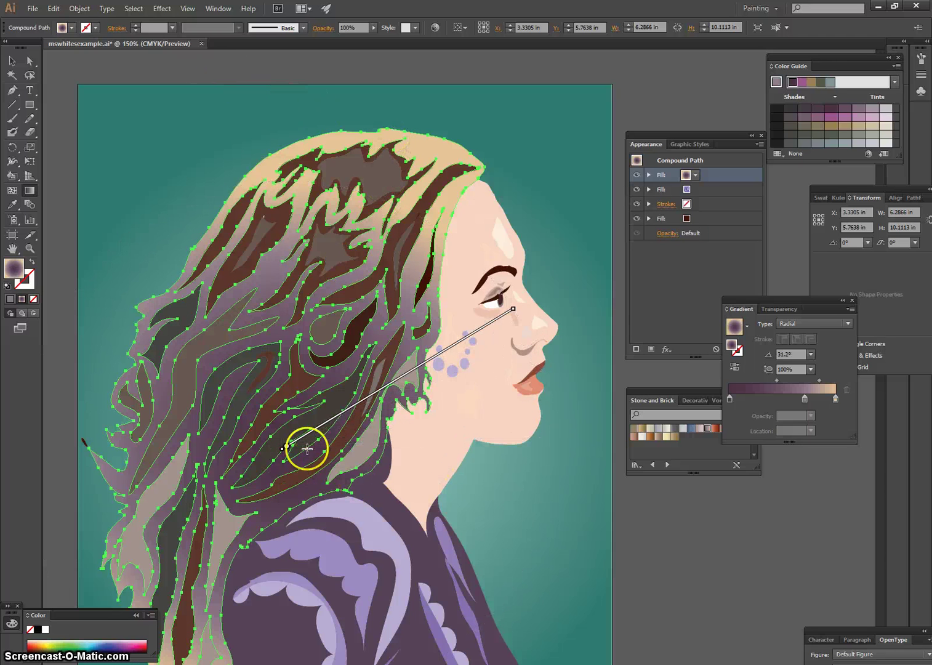
mouse_move(306, 434)
mouse_down()
mouse_move(298, 327)
mouse_move(293, 340)
mouse_up()
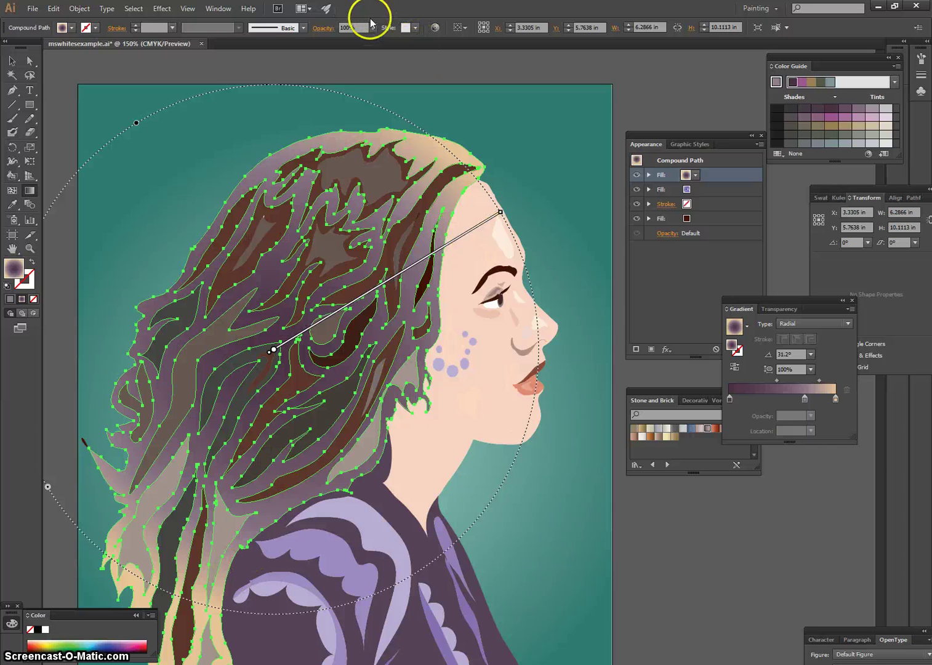
Set the hair's gradient fill to 64% opacity, preview it deselected, then reselect the hair path.
mouse_move(362, 43)
mouse_down()
mouse_move(348, 41)
mouse_move(360, 38)
mouse_up()
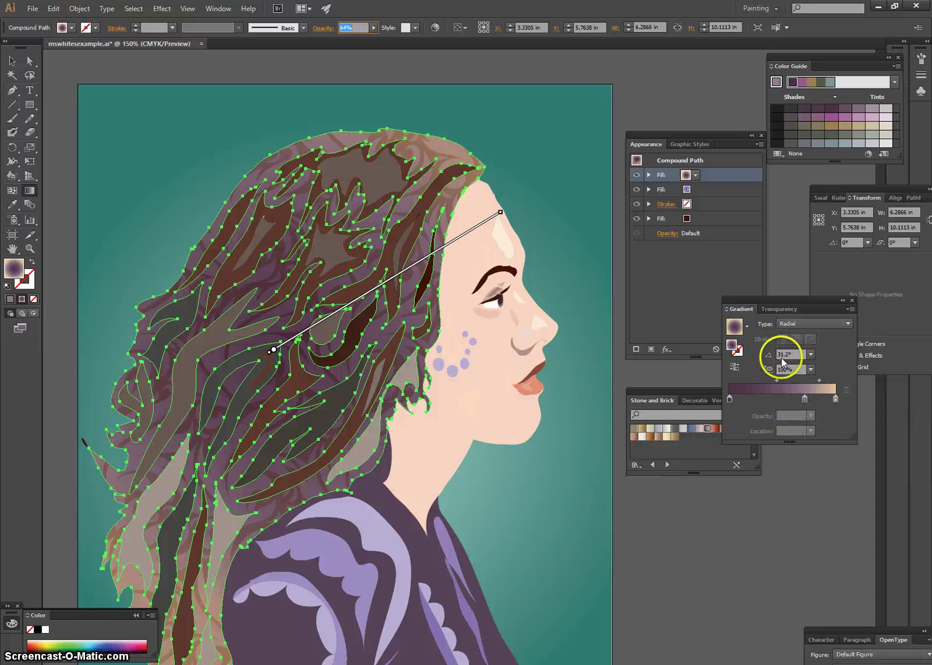
click(843, 301)
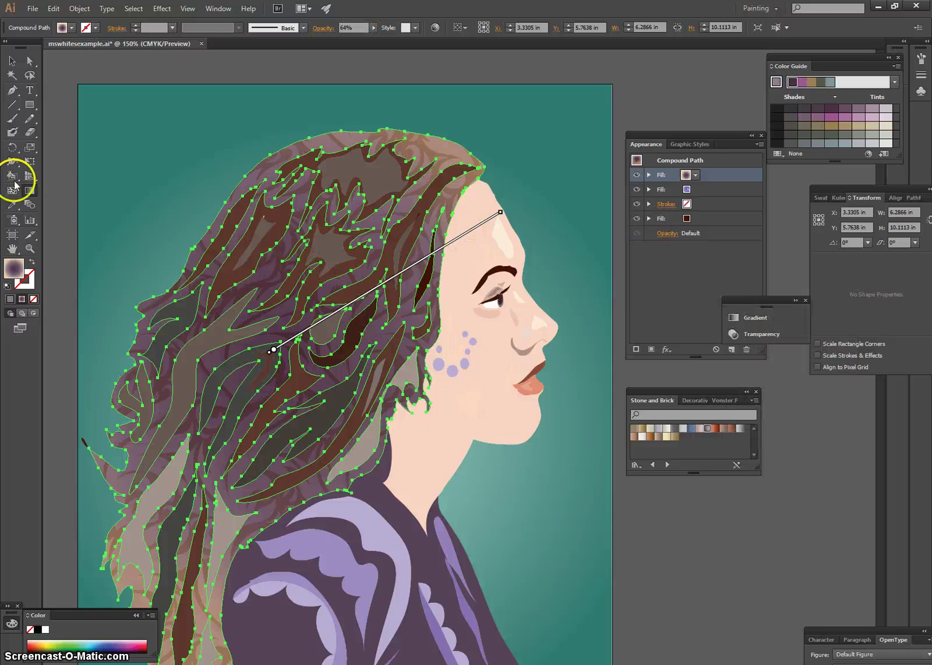
click(7, 62)
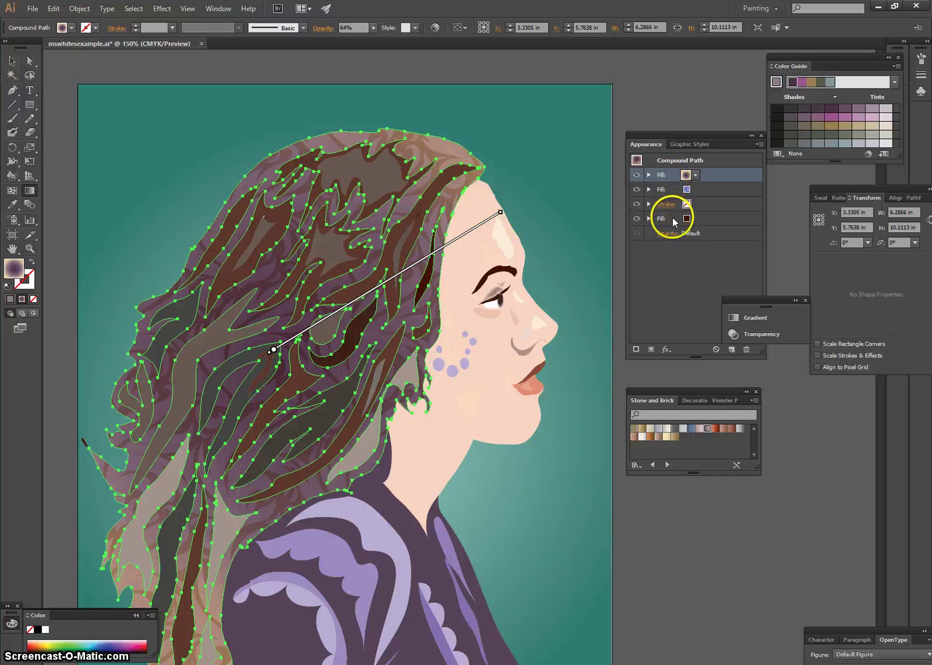
key(ctrl+shift+a)
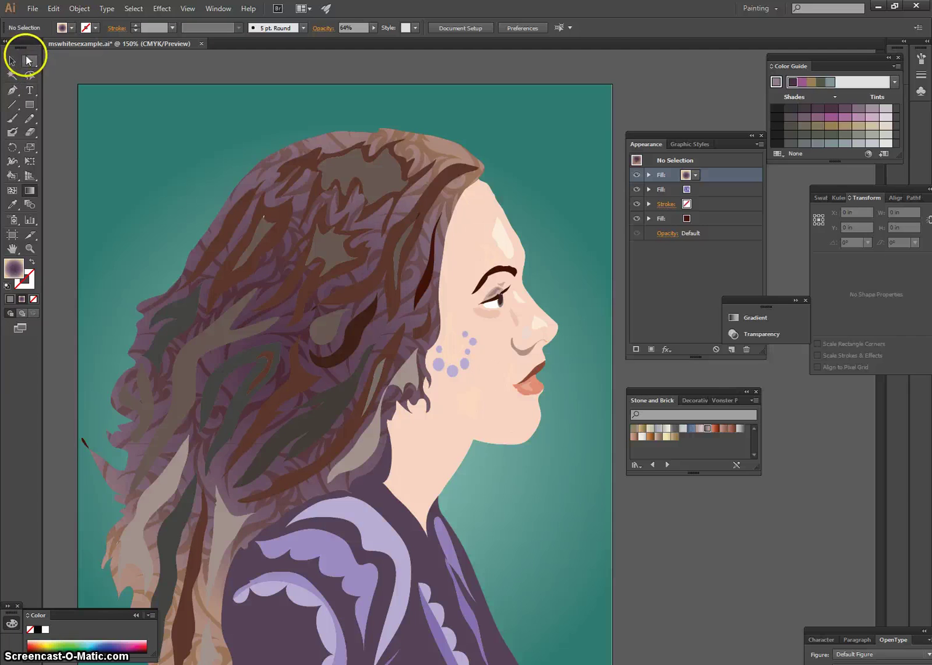
click(29, 60)
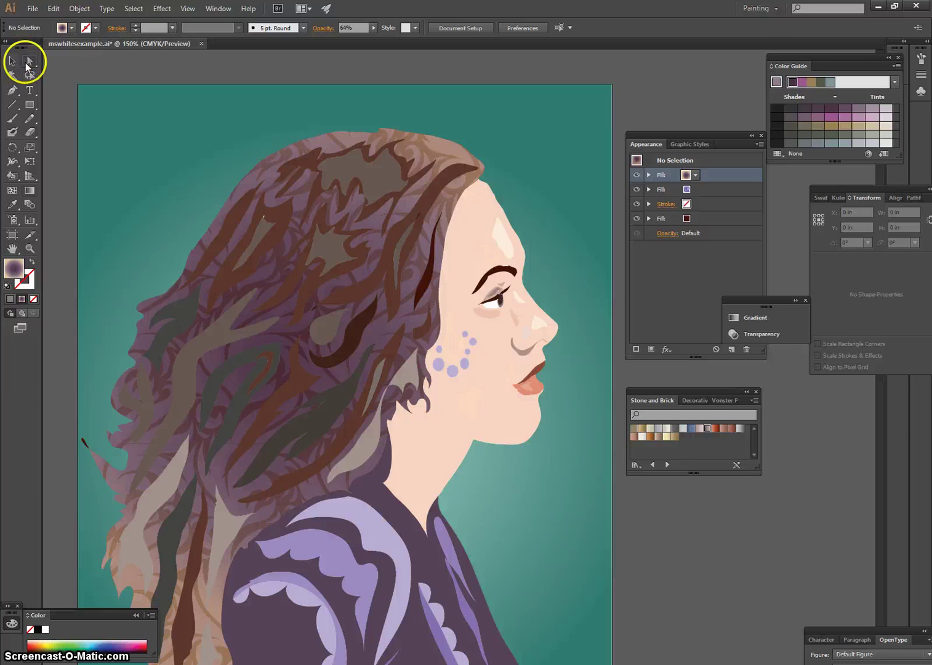
click(454, 151)
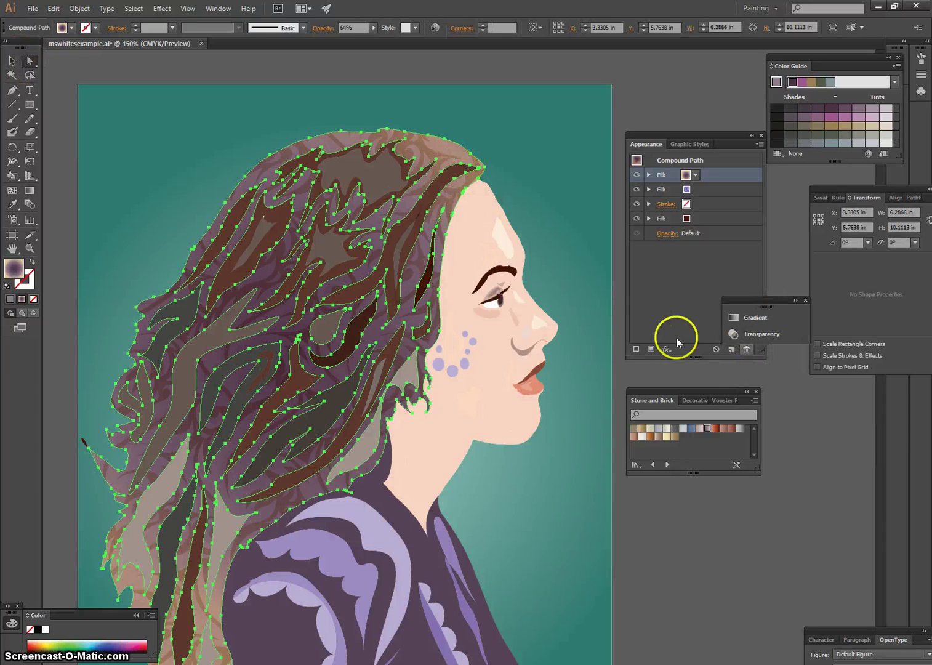
Add a dark 2 pt outline stroke to the hair compound path and bring up the brush list.
click(637, 349)
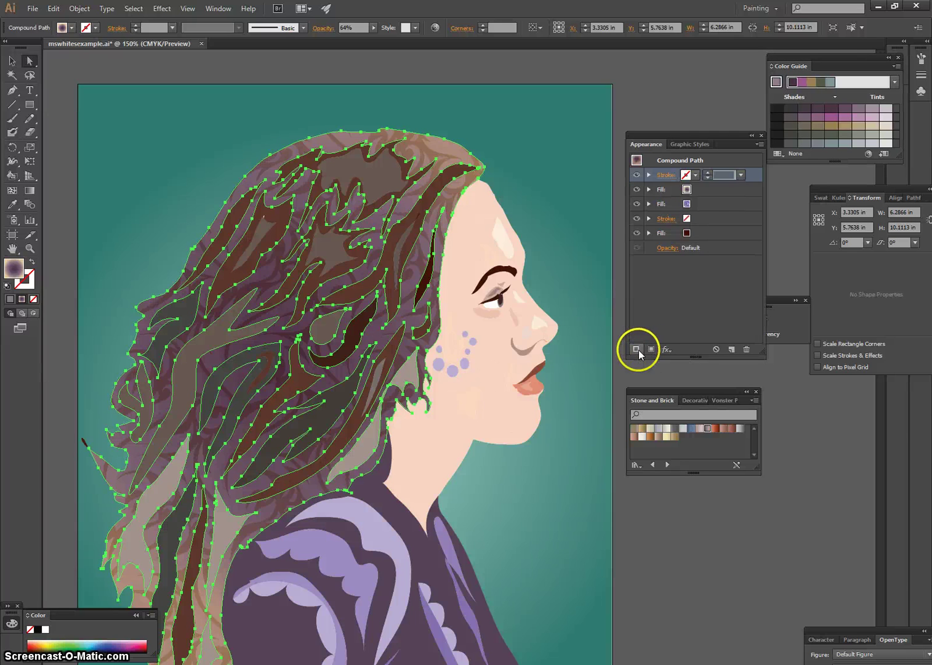
click(696, 177)
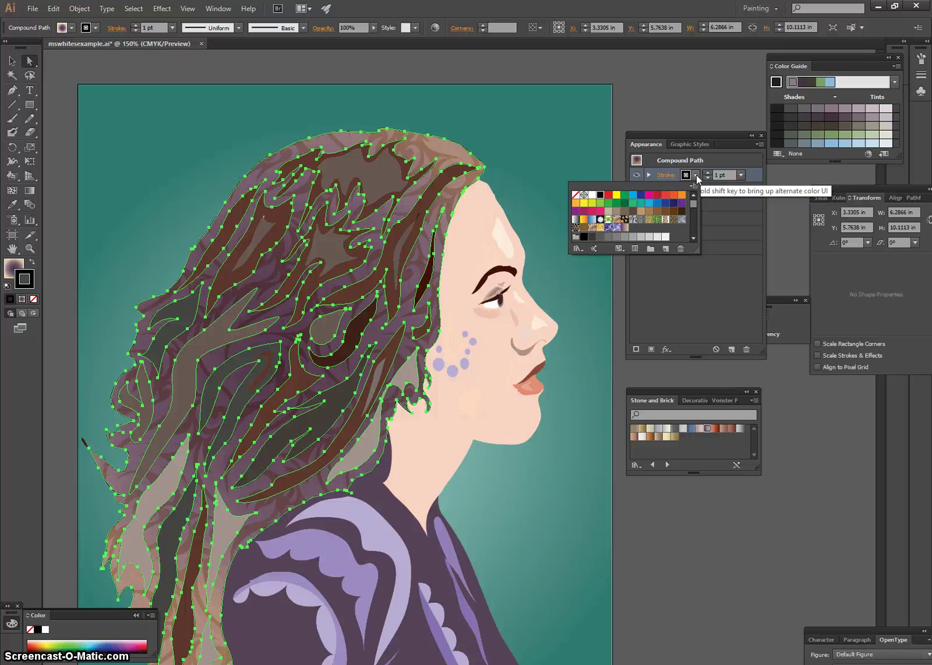
click(696, 178)
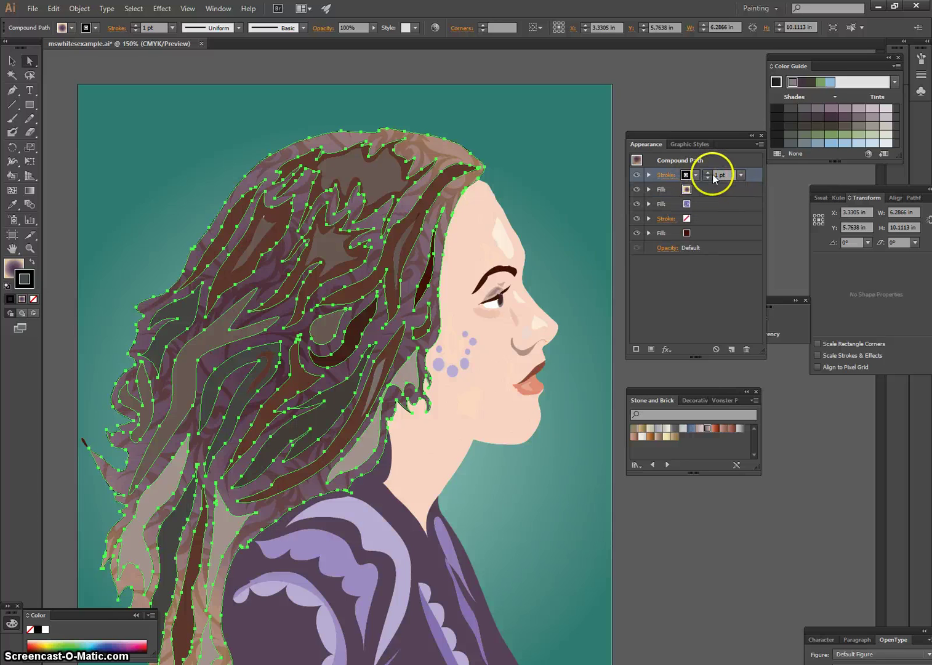
click(709, 173)
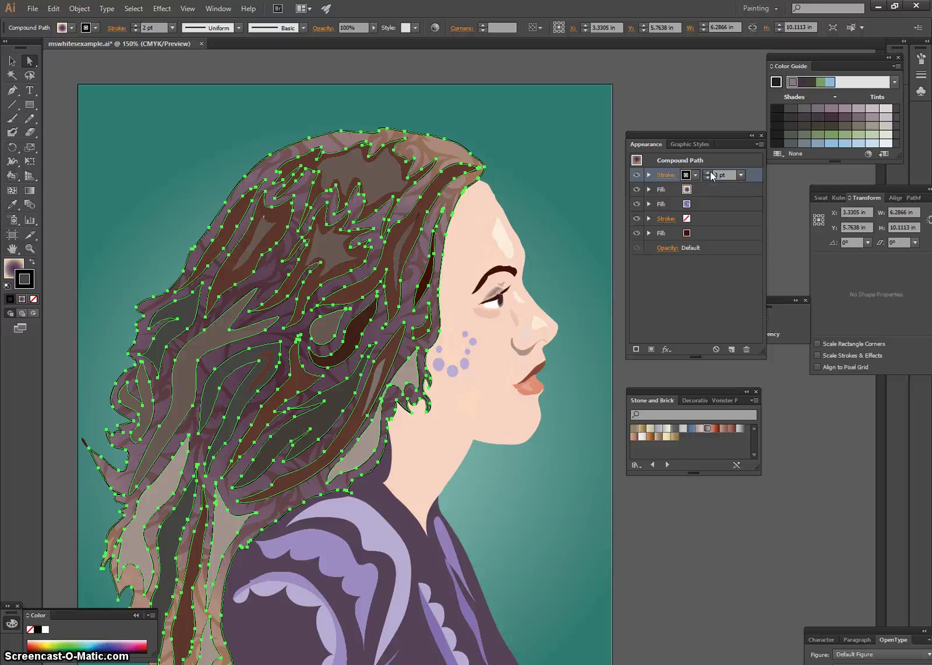
click(707, 173)
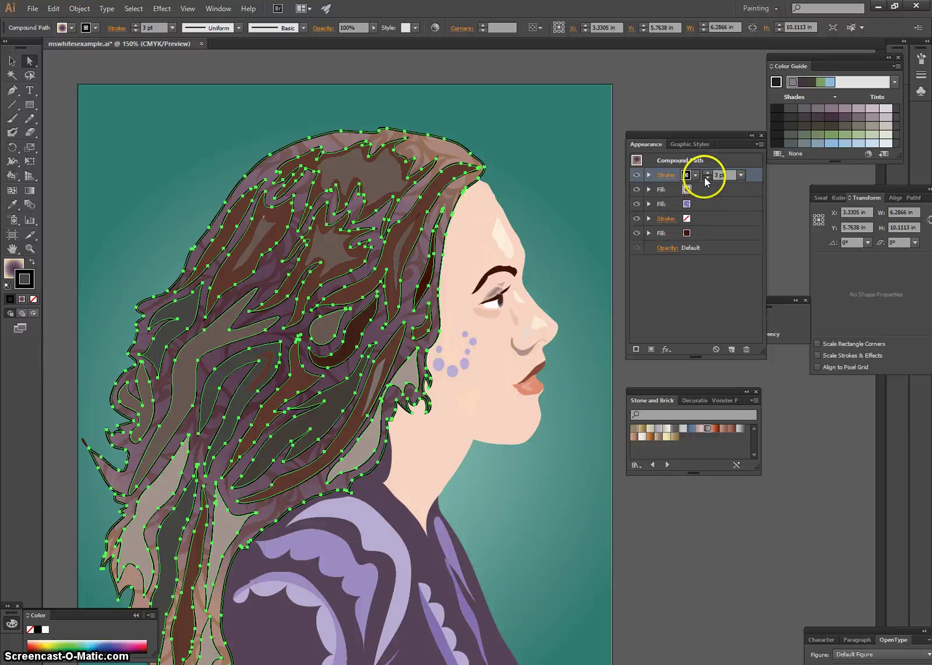
click(706, 179)
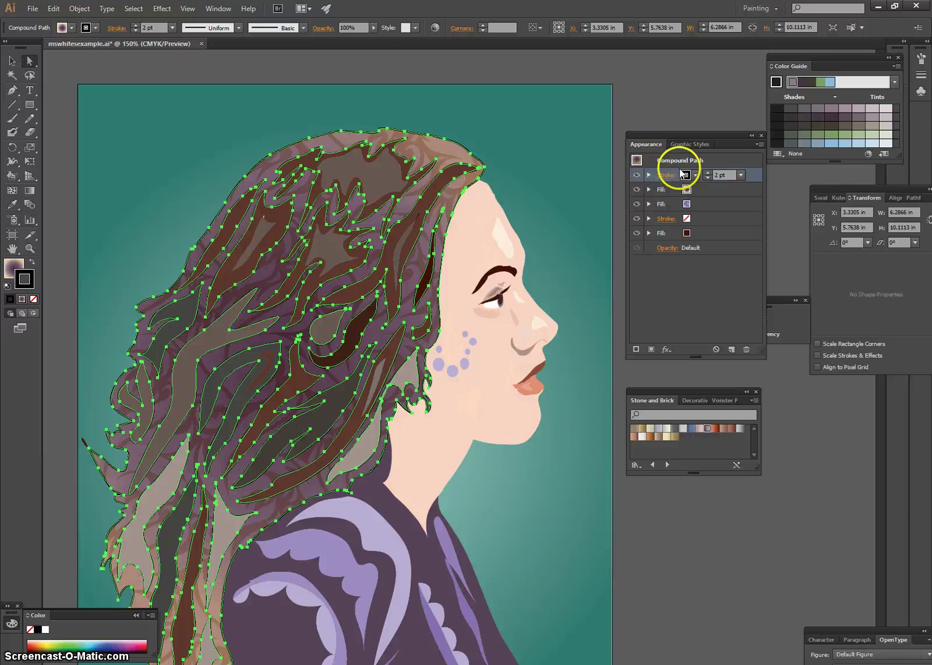
click(303, 28)
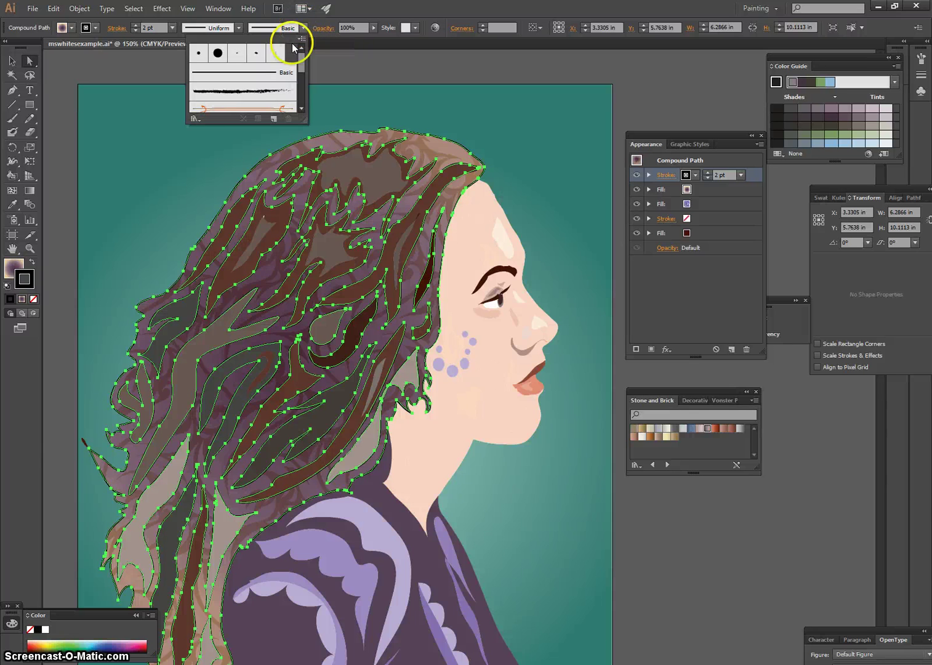
Apply a tapered art brush at 1 pt to the hair stroke and swap fill and stroke to make it dark red.
drag(304, 71, 306, 92)
click(263, 92)
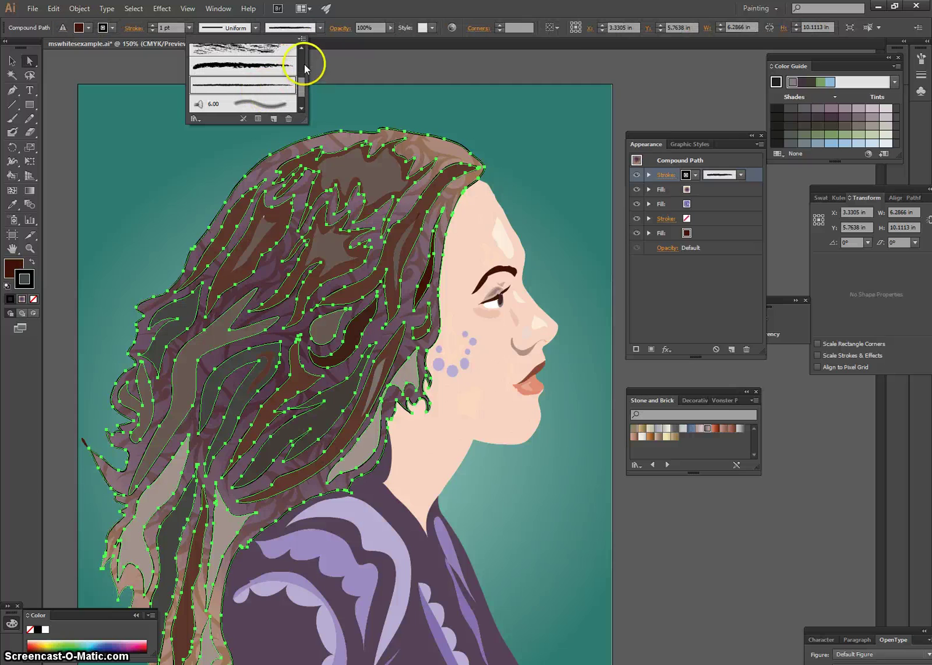
drag(302, 99, 302, 59)
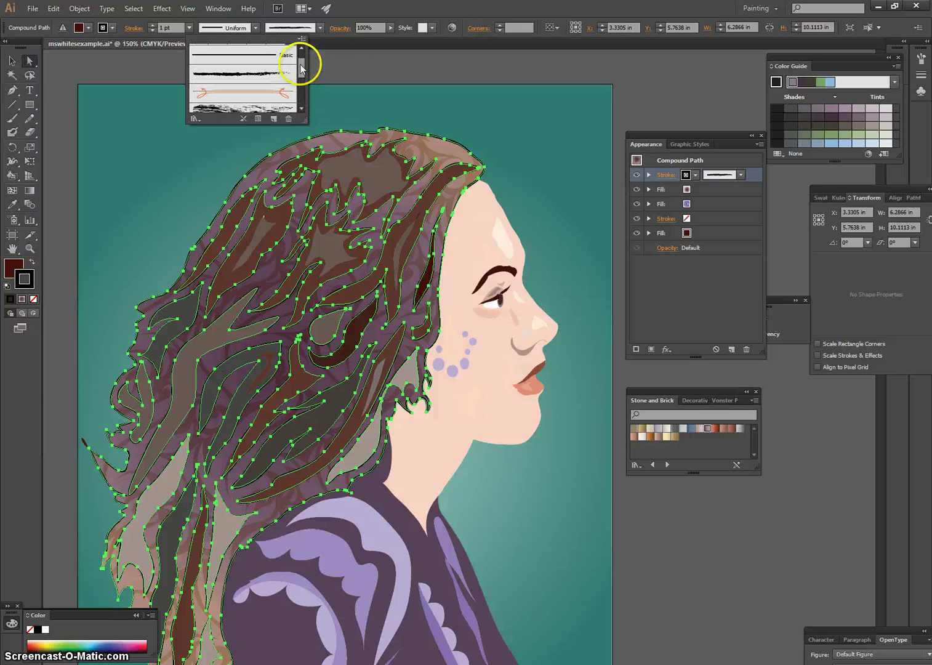
click(33, 263)
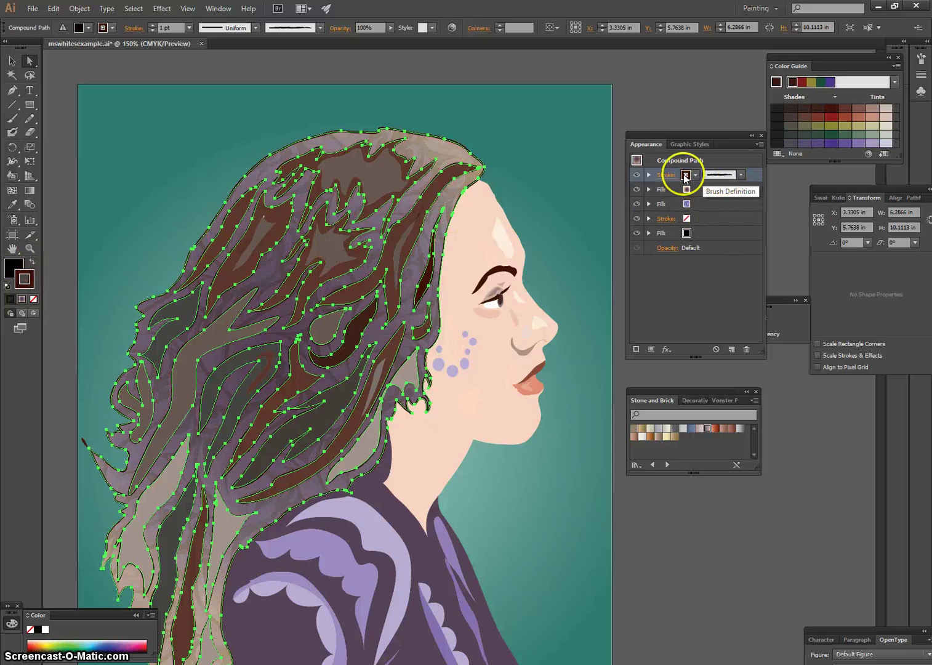
Open the Bristle Brush Library from the brush libraries menu.
click(320, 28)
click(215, 120)
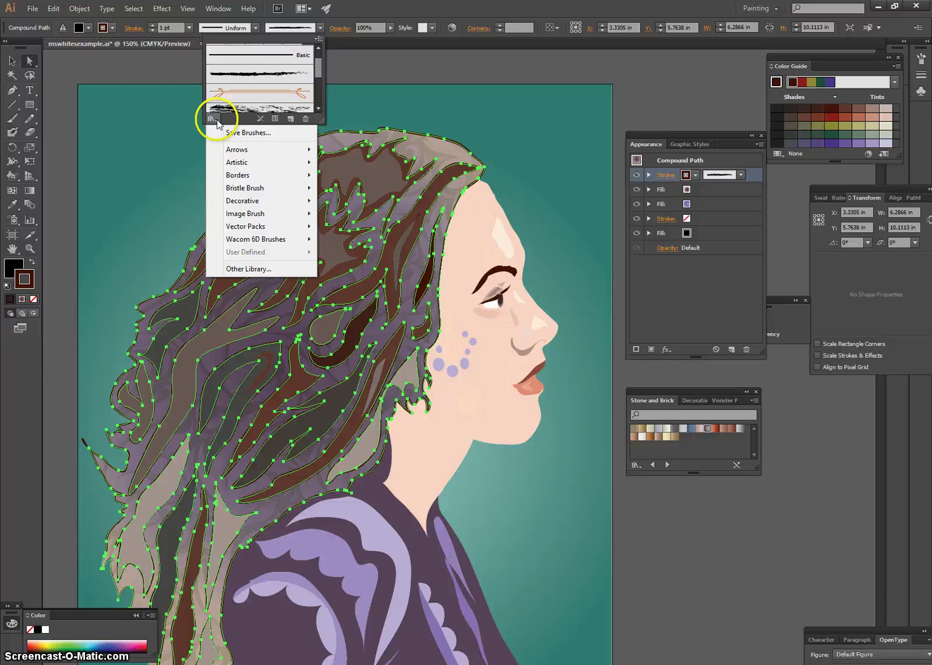
mouse_move(261, 219)
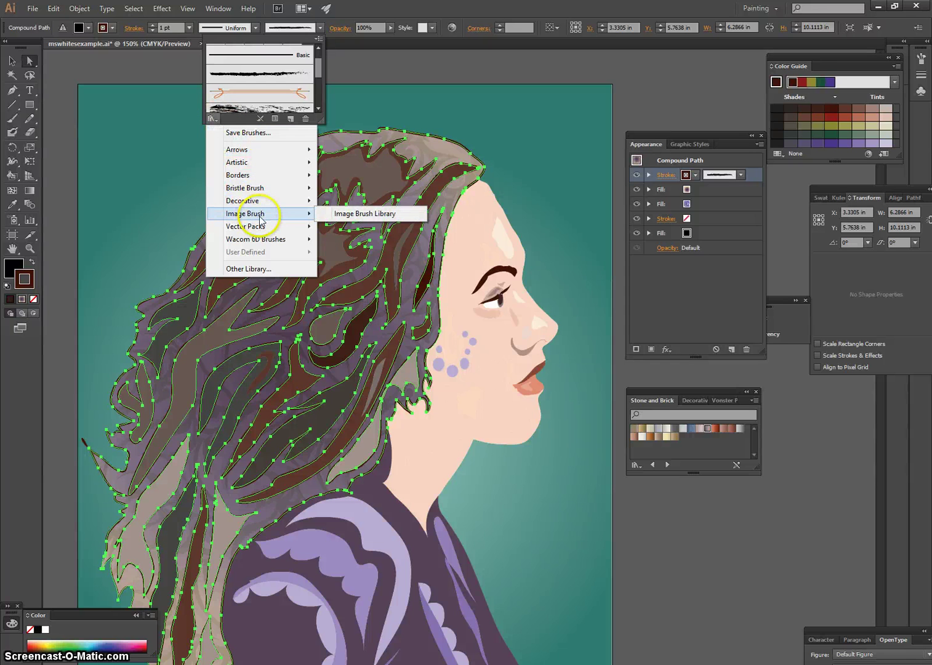
mouse_move(274, 192)
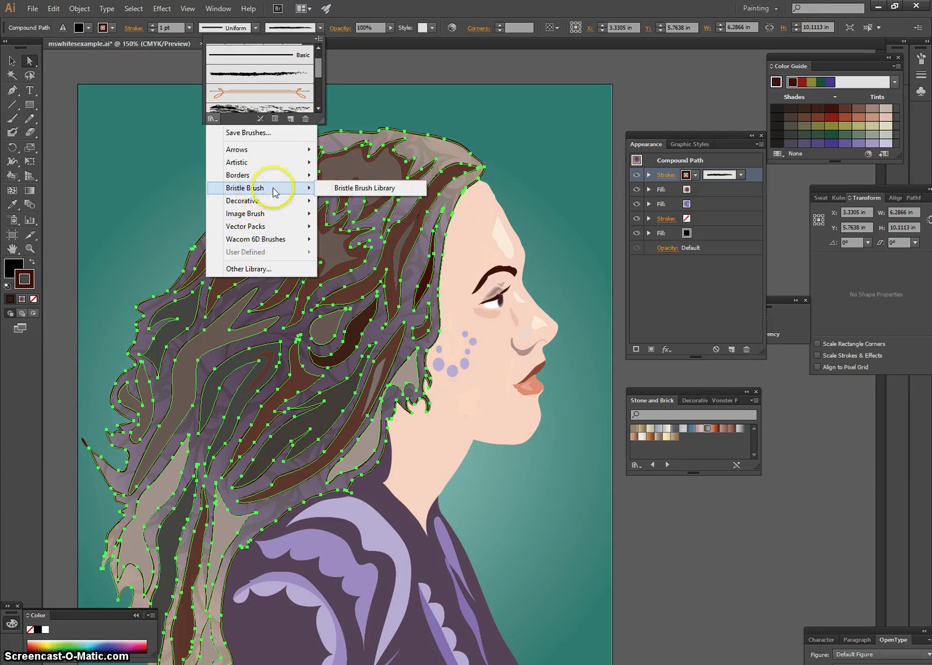
click(329, 188)
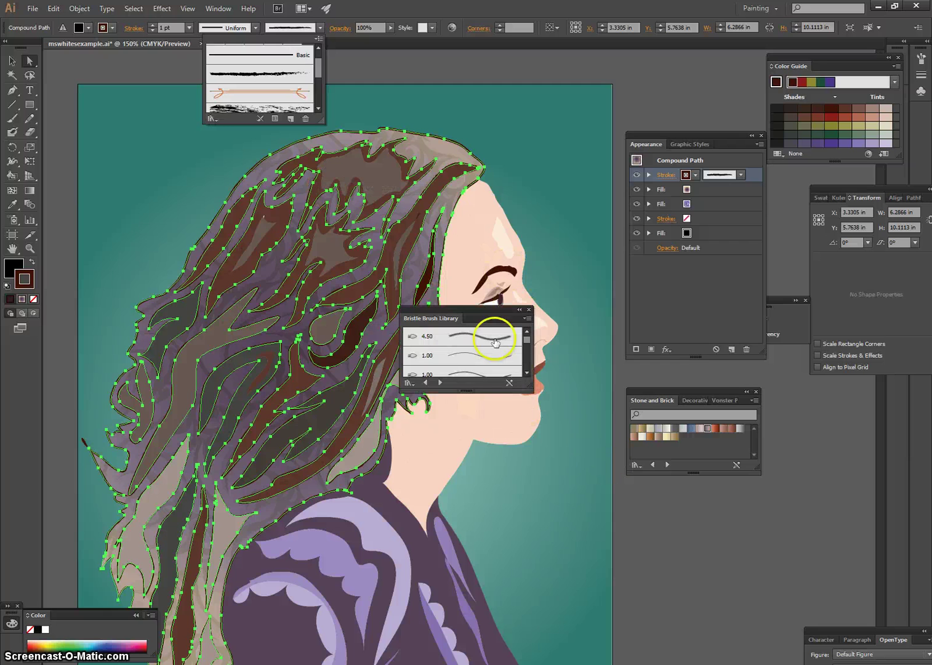
Open the Artistic_Paintbrush library from the Bristle library's other-libraries menu.
click(527, 339)
drag(527, 340, 528, 367)
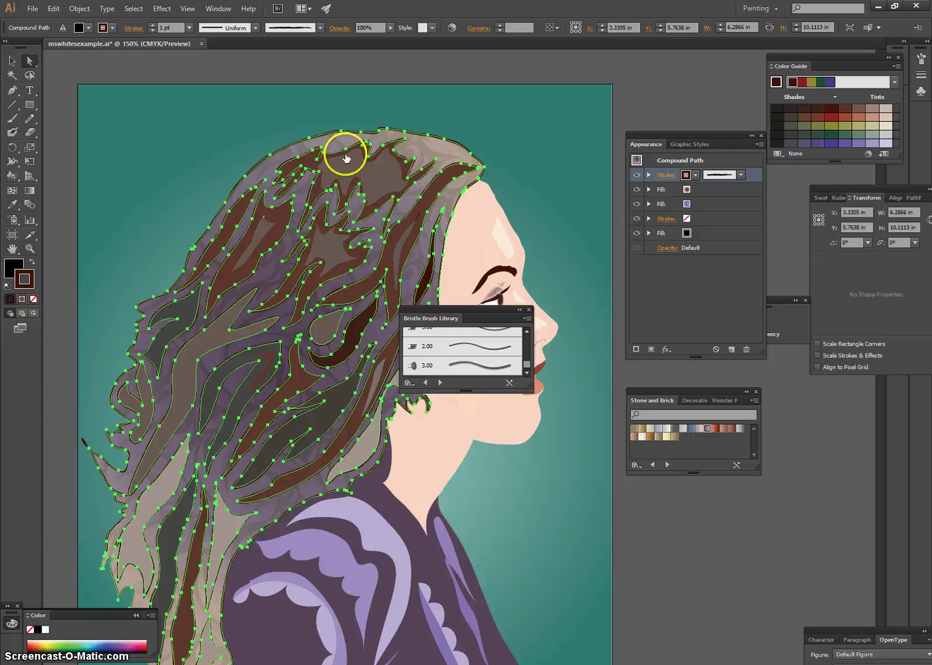
click(409, 382)
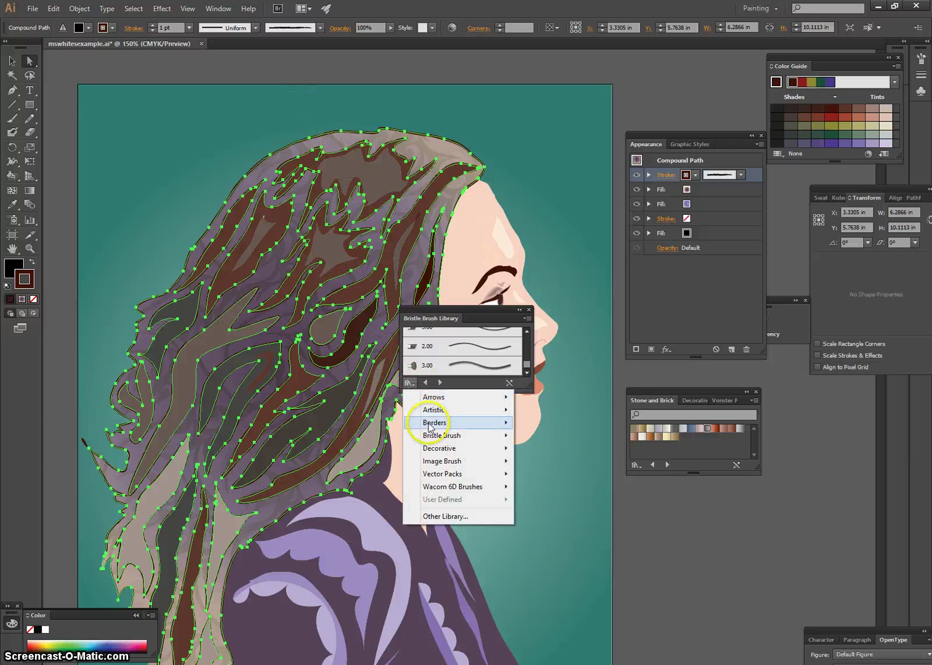
mouse_move(439, 451)
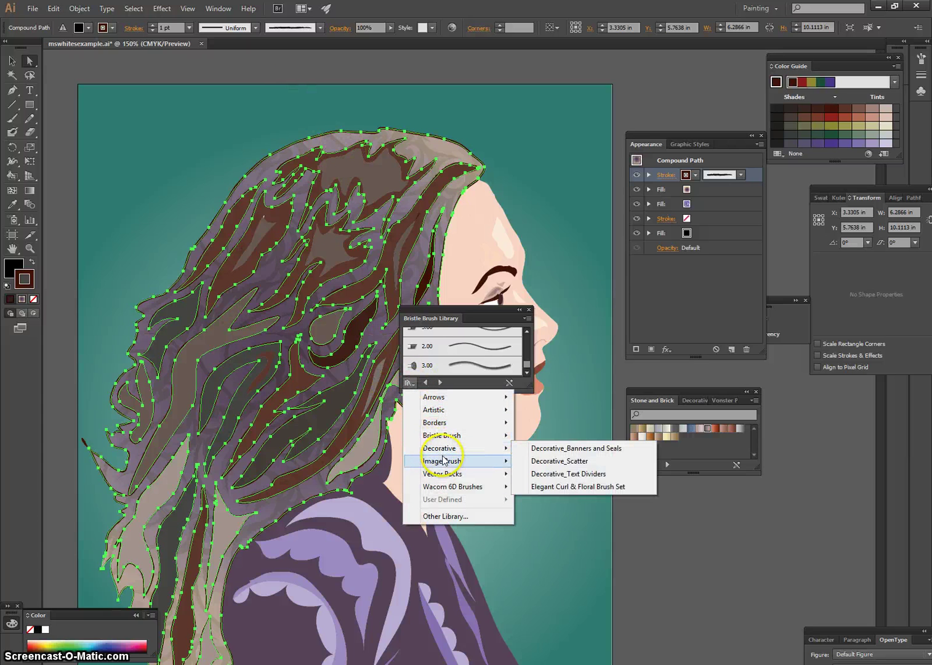
mouse_move(446, 423)
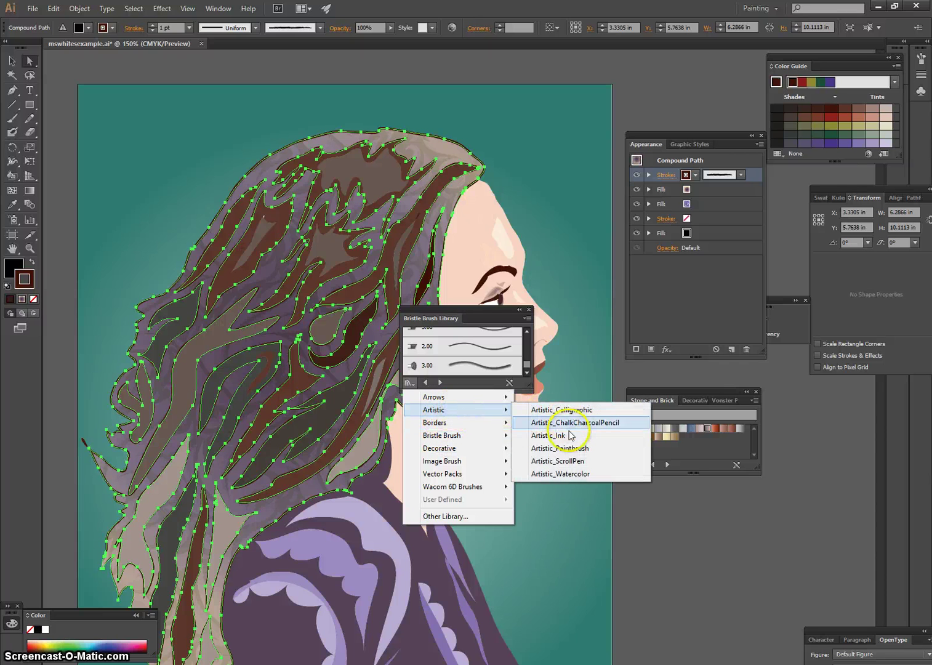
click(560, 448)
Apply an Artistic_Paintbrush brush to the hair outline at 0.5 pt weight and deselect to preview.
click(486, 356)
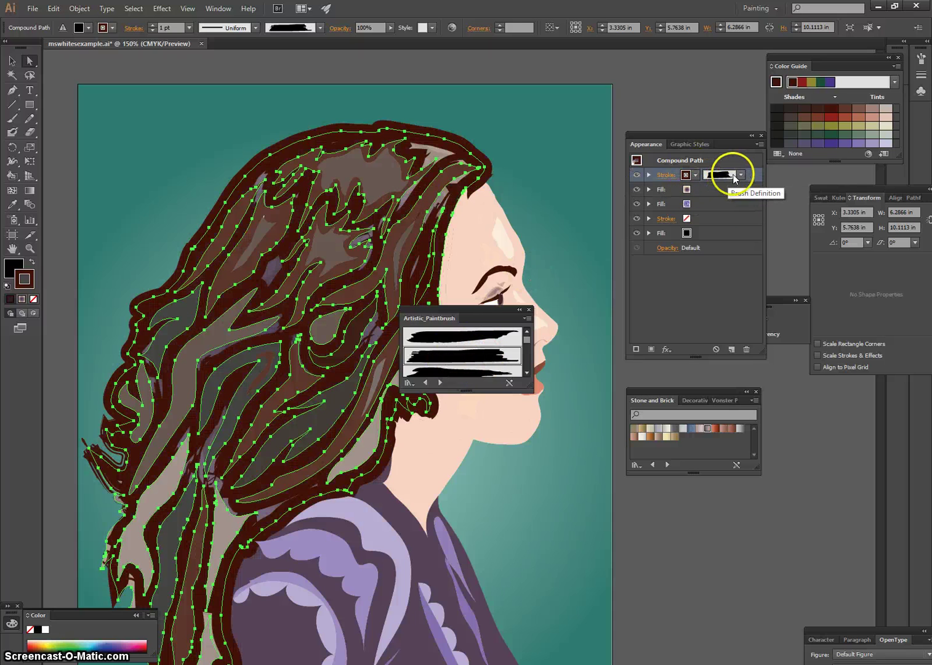
click(172, 26)
text(.5)
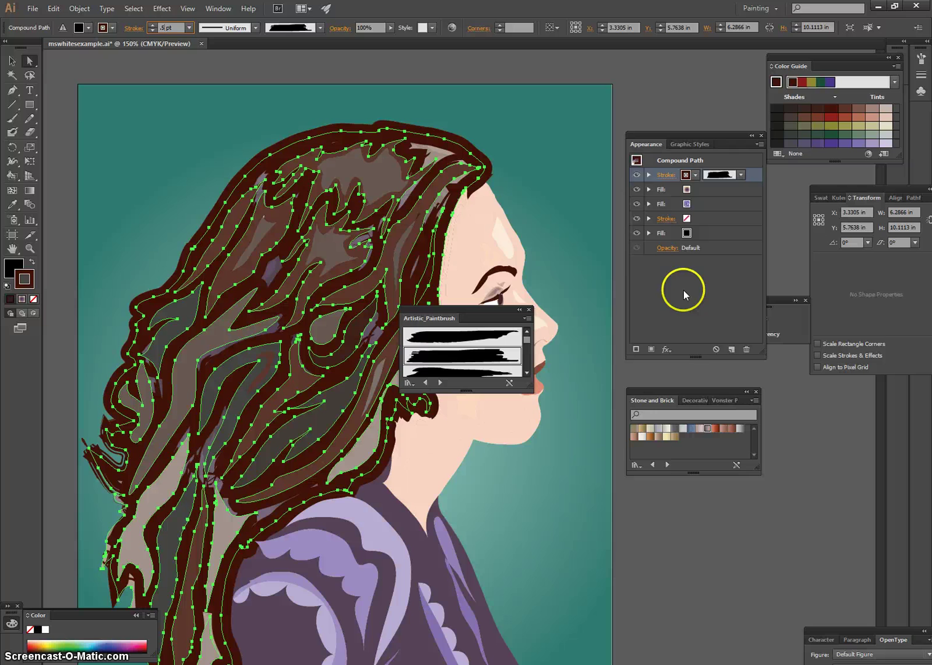
key(Return)
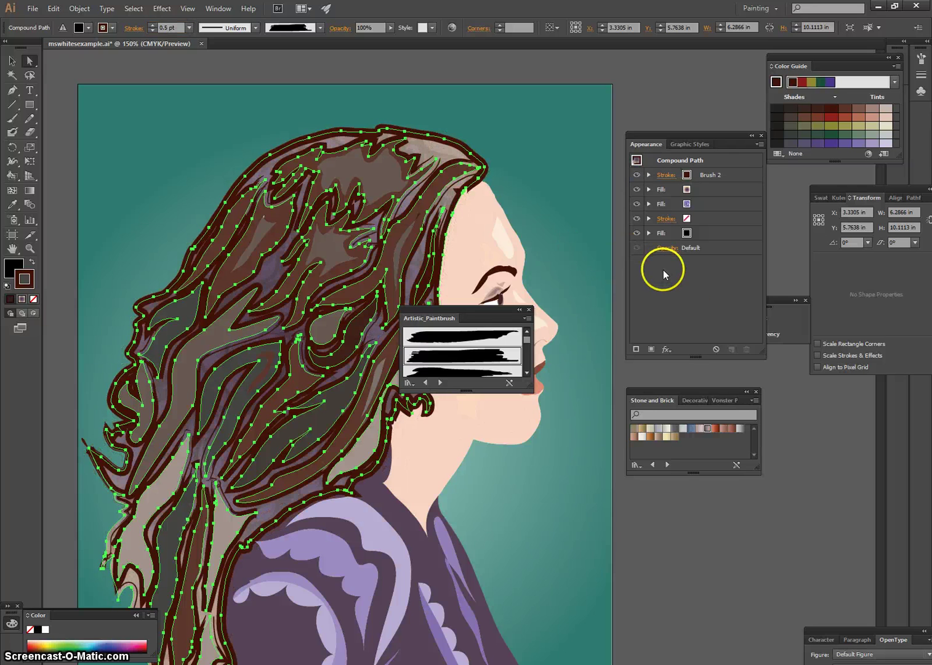
key(ctrl+shift+a)
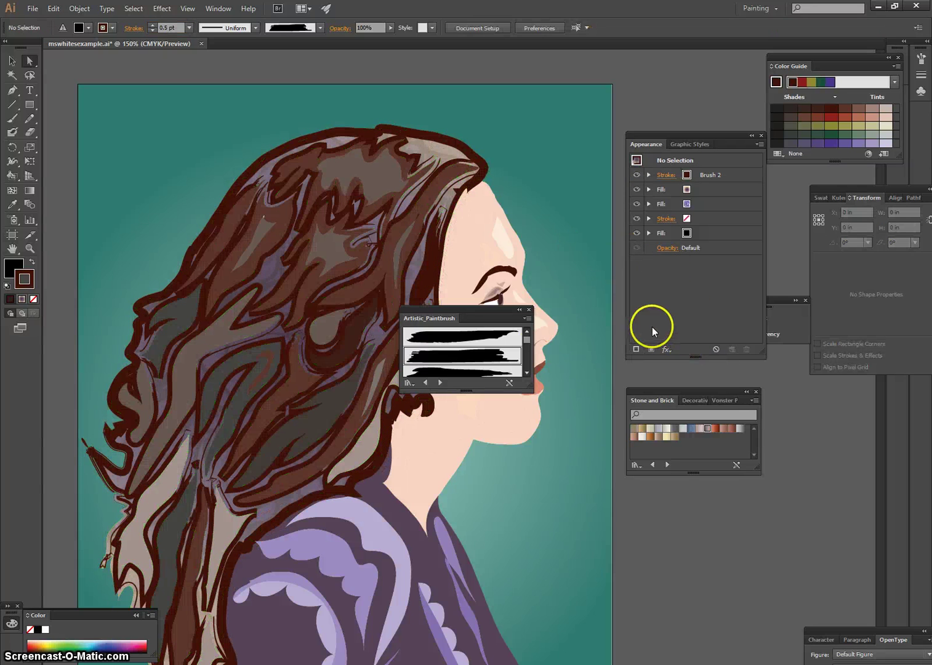
Move the Artistic_Paintbrush panel to the lower right, clear the selection, and choose the Magic Wand tool.
drag(495, 310, 727, 526)
key(ctrl+z)
key(ctrl+shift+a)
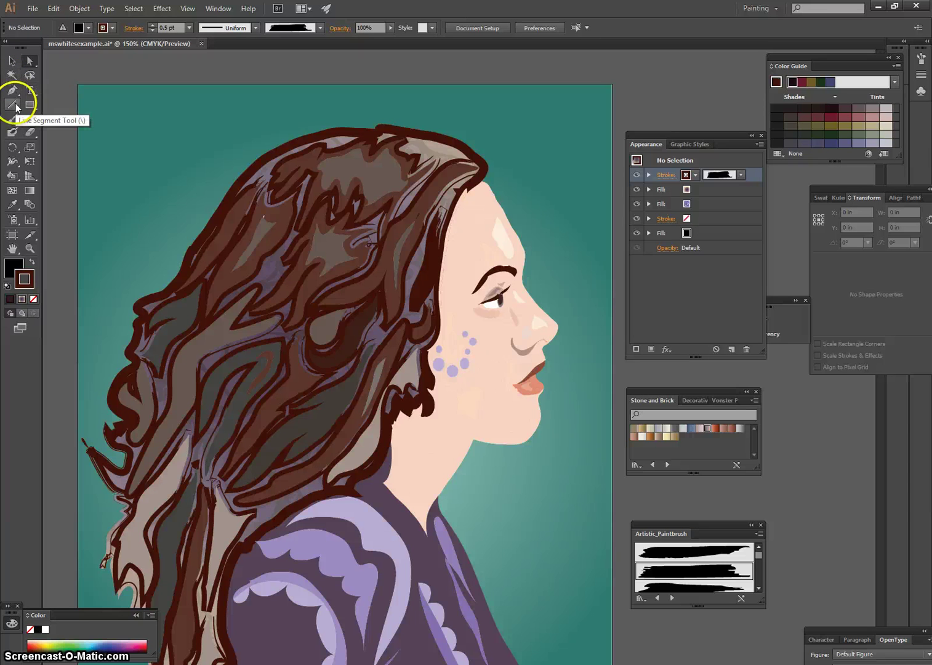
click(30, 160)
click(12, 75)
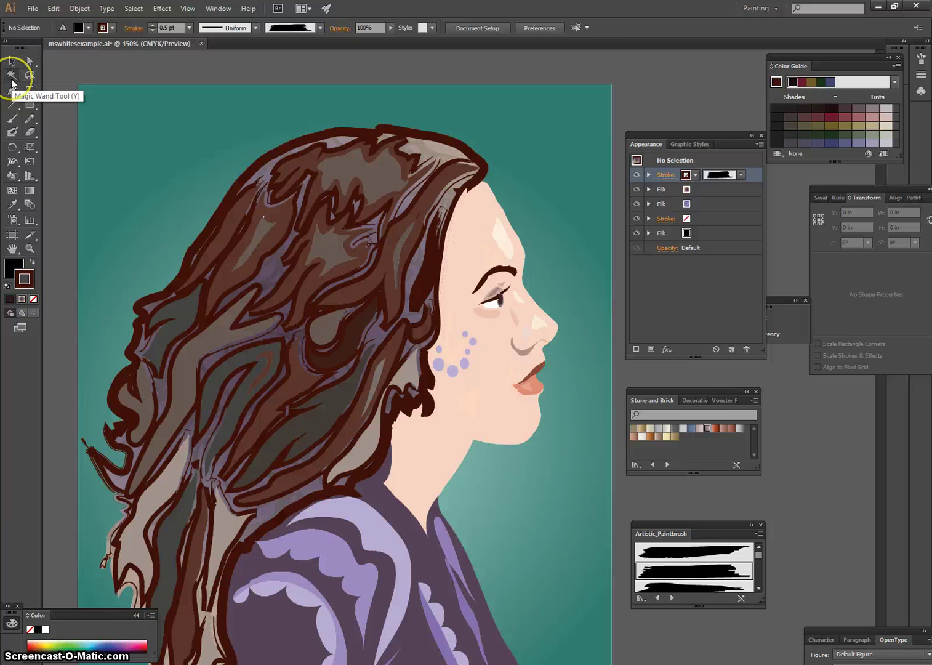
click(318, 143)
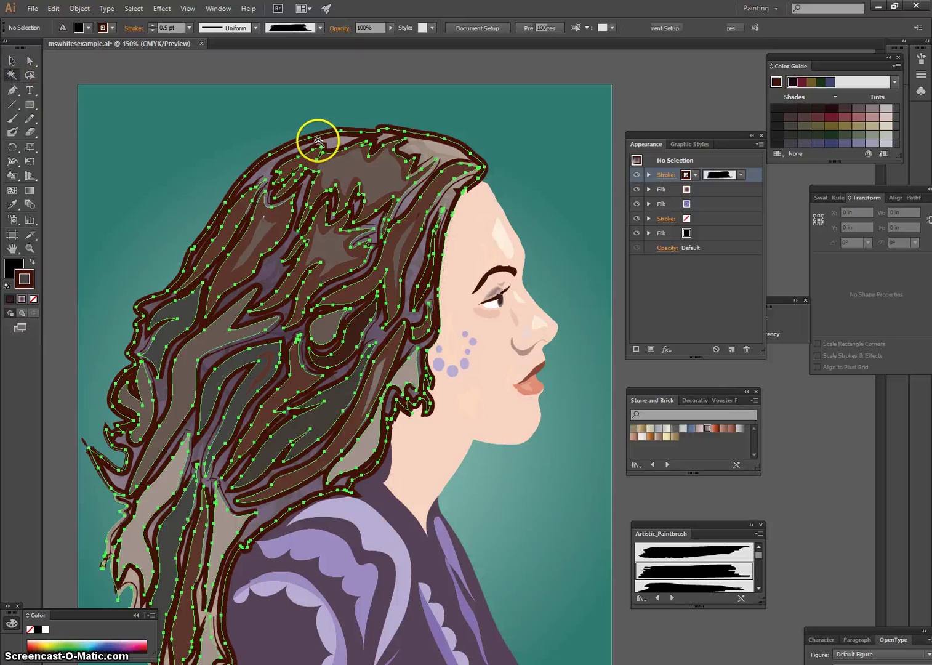
shift+click(515, 241)
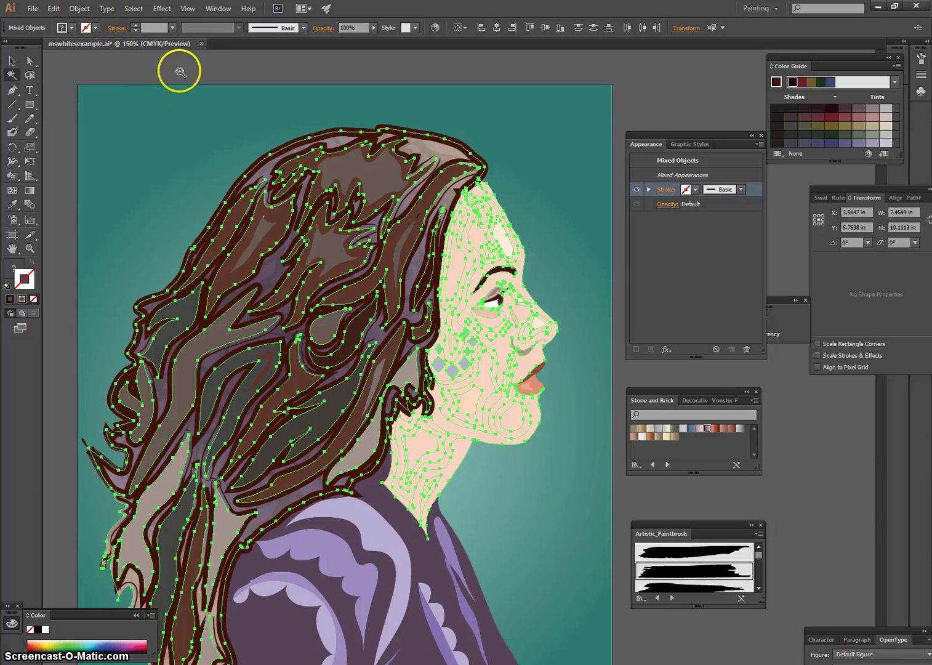
click(218, 8)
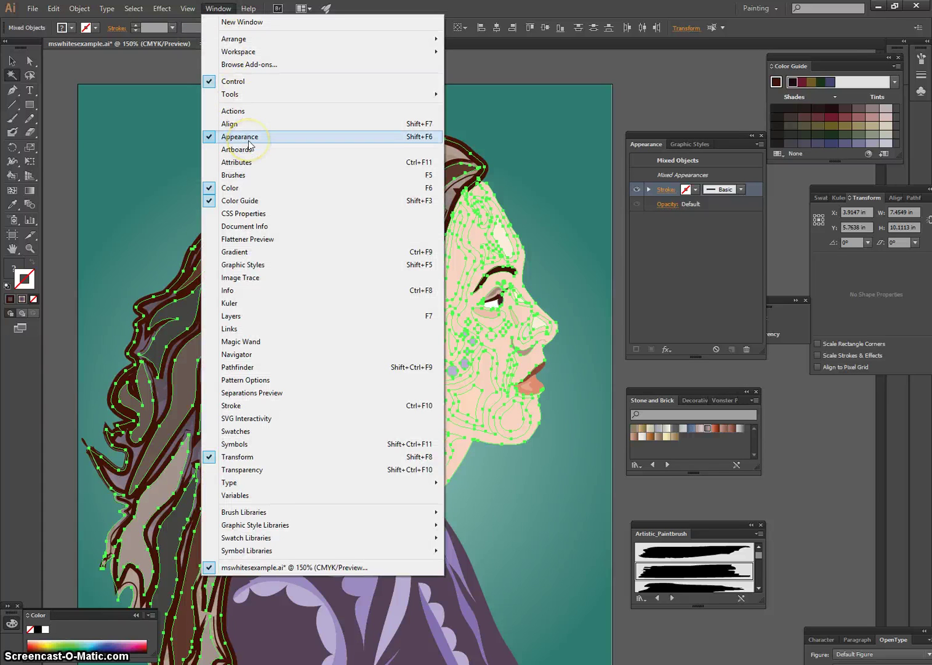
click(576, 67)
click(576, 67)
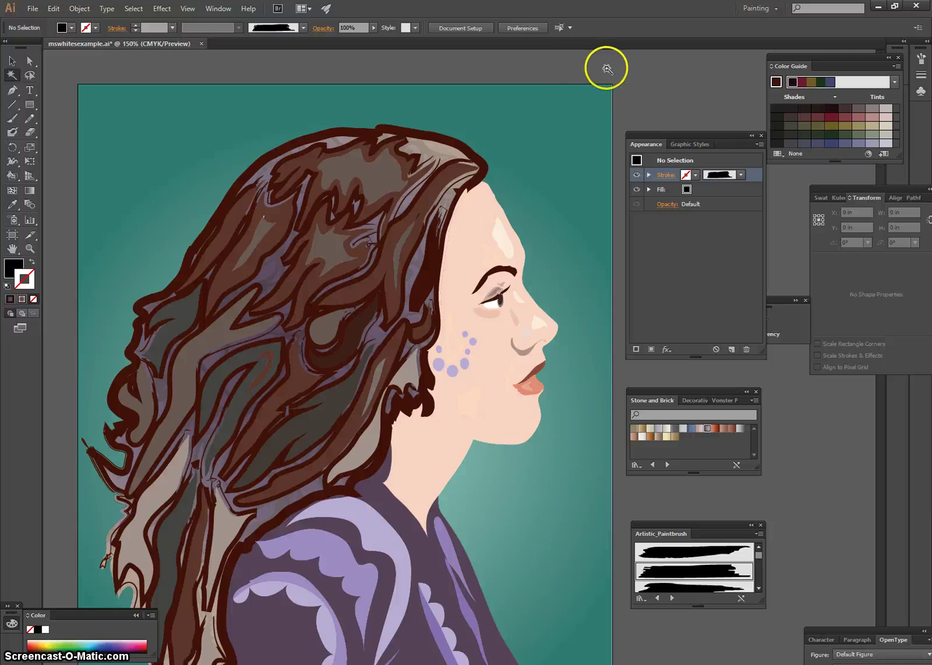